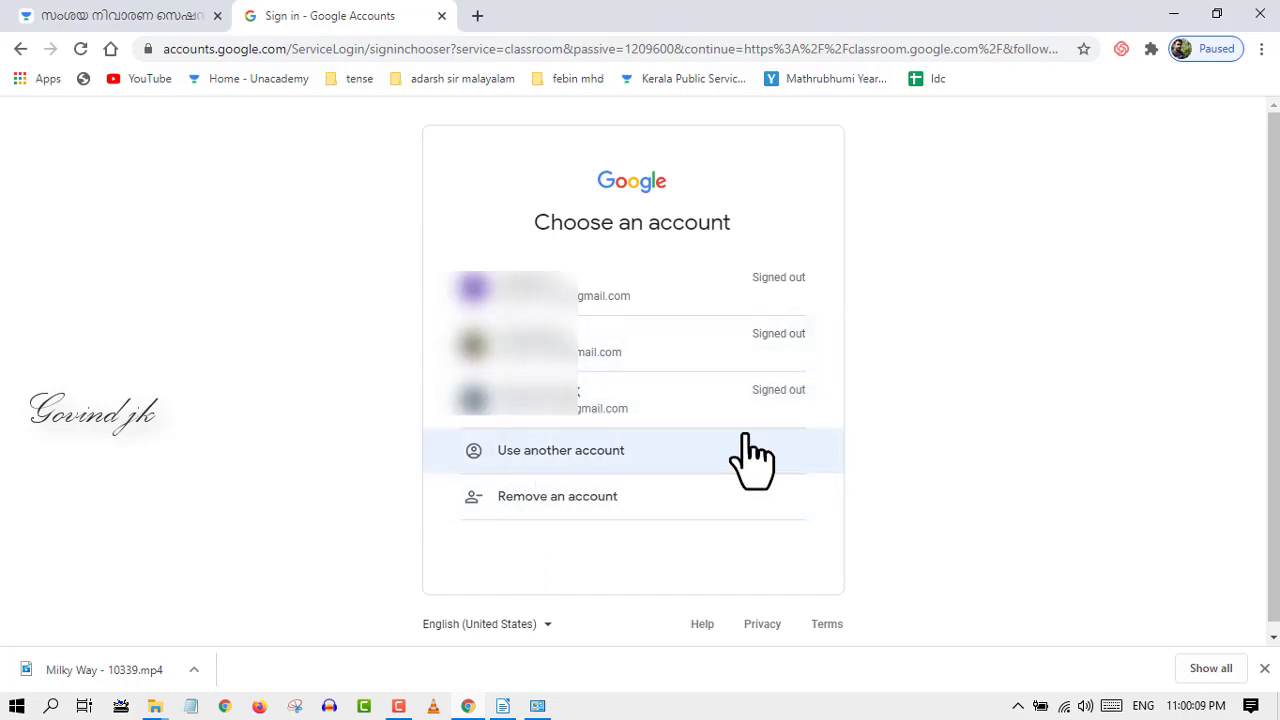
# Step: Sign in to Google Classroom with the third listed account, submitting its account password
pyautogui.click(594, 378)
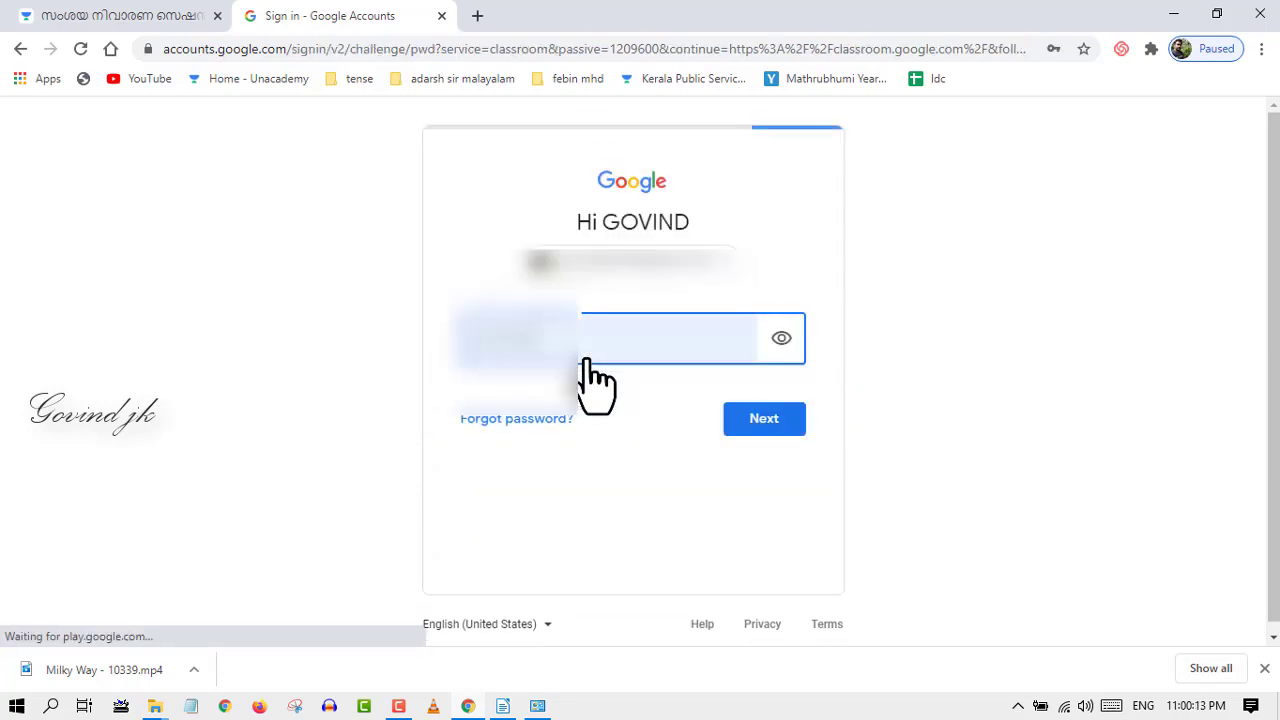
pyautogui.click(760, 420)
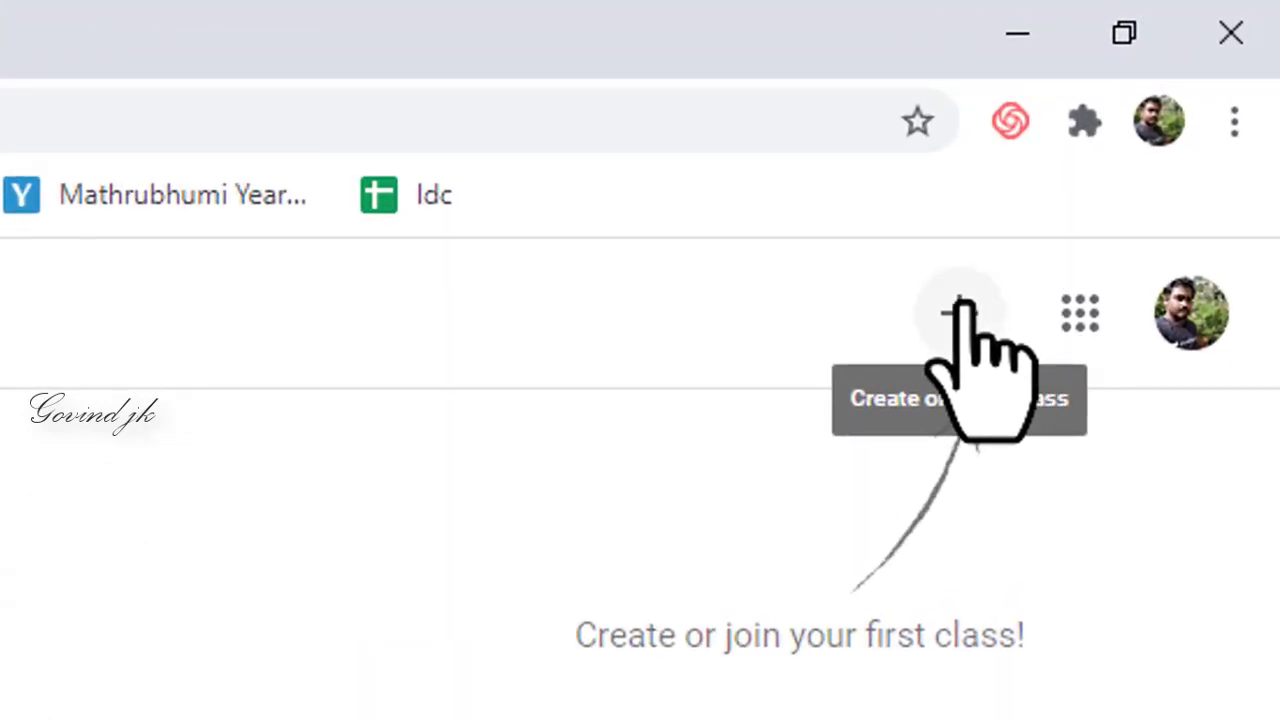
# Step: Start creating a new class and accept the notice about not using Classroom at a school with students
pyautogui.click(958, 310)
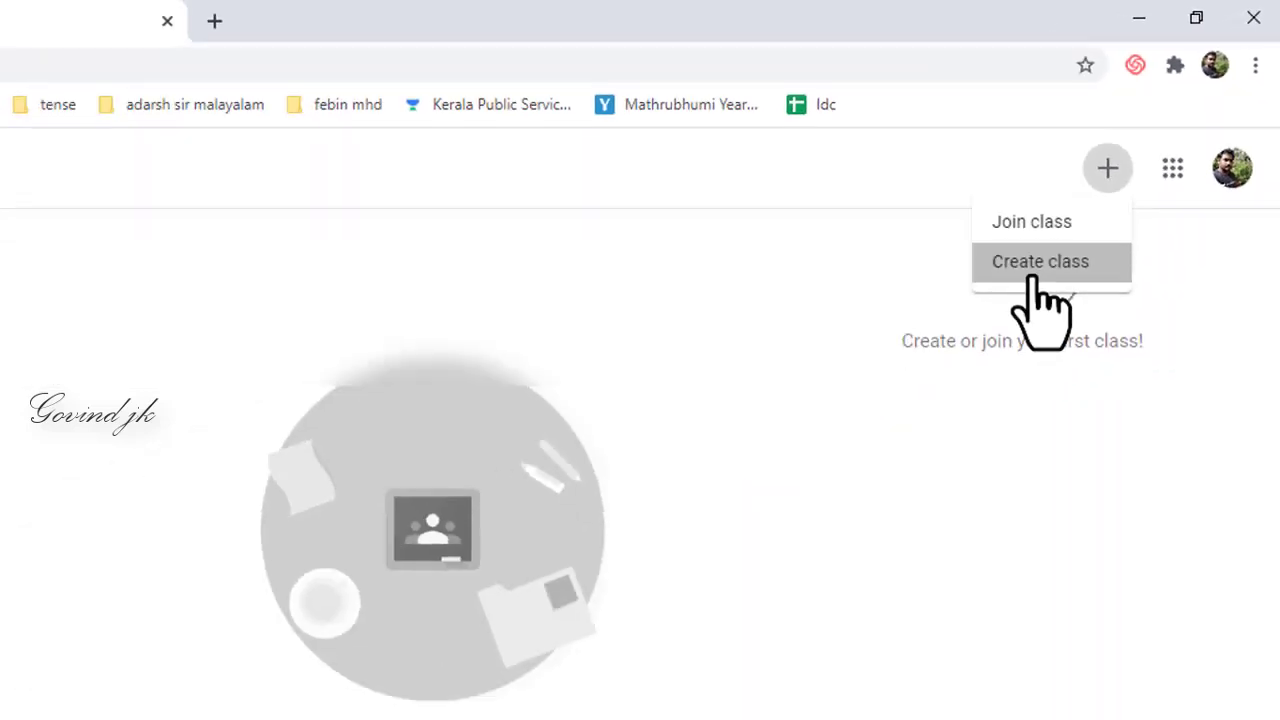
pyautogui.click(810, 490)
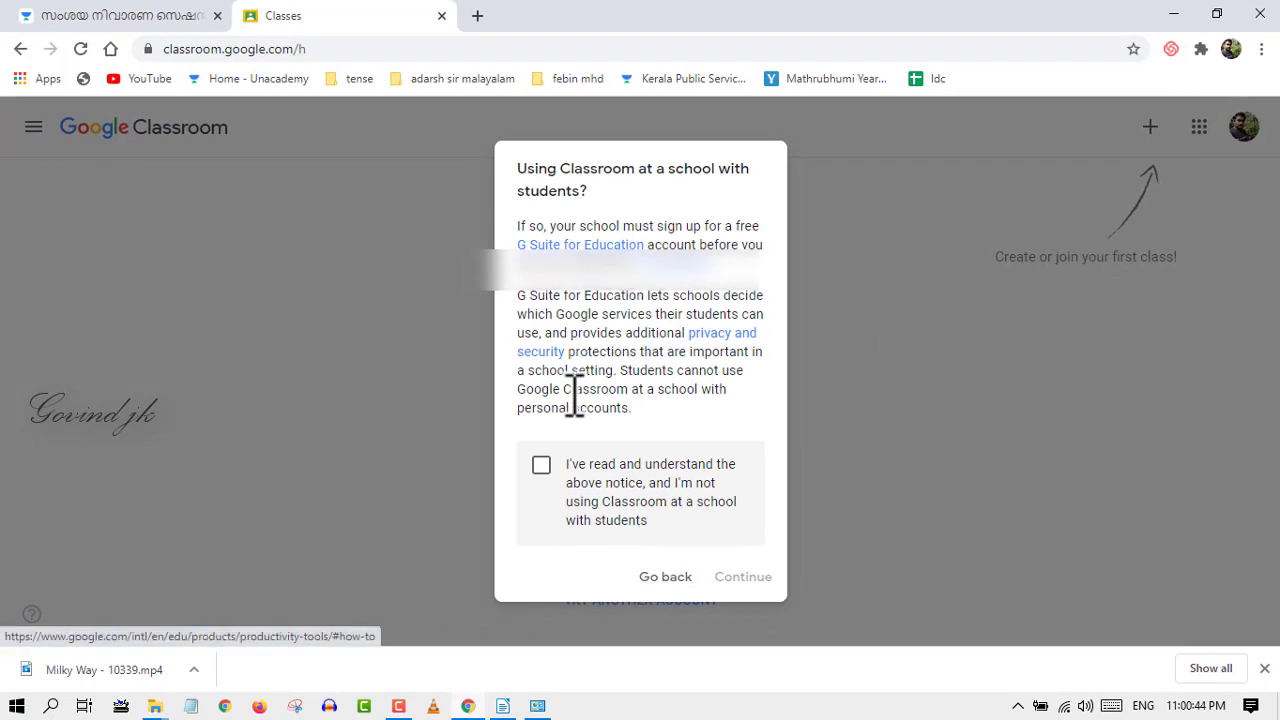
pyautogui.click(540, 467)
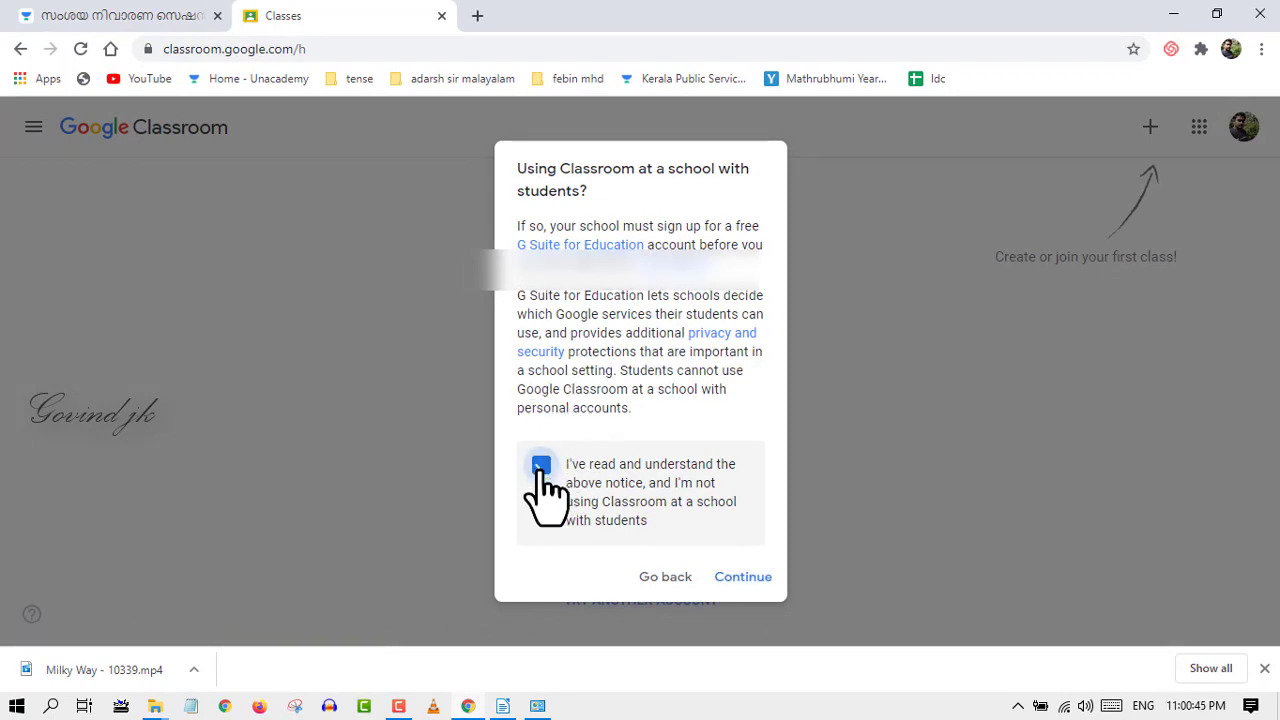
pyautogui.click(748, 580)
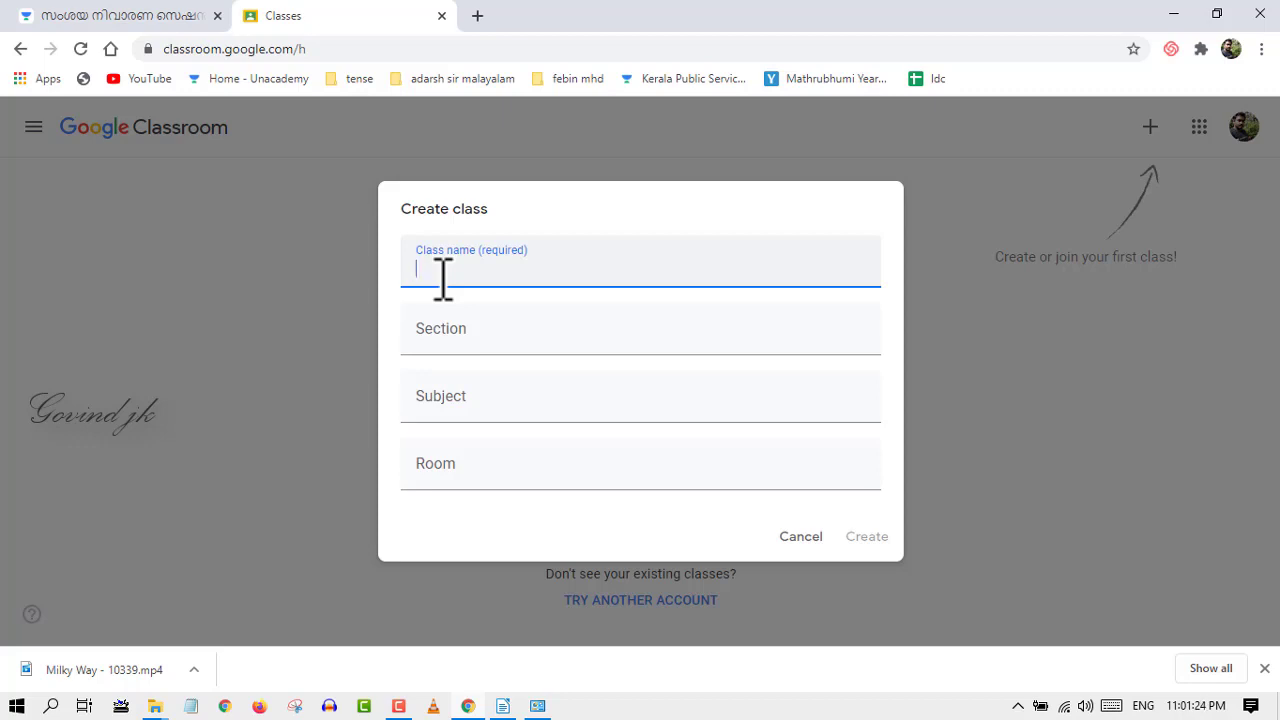
# Step: Create the class with the name std 10, section 10, subject English and room 1
pyautogui.write('std 10')
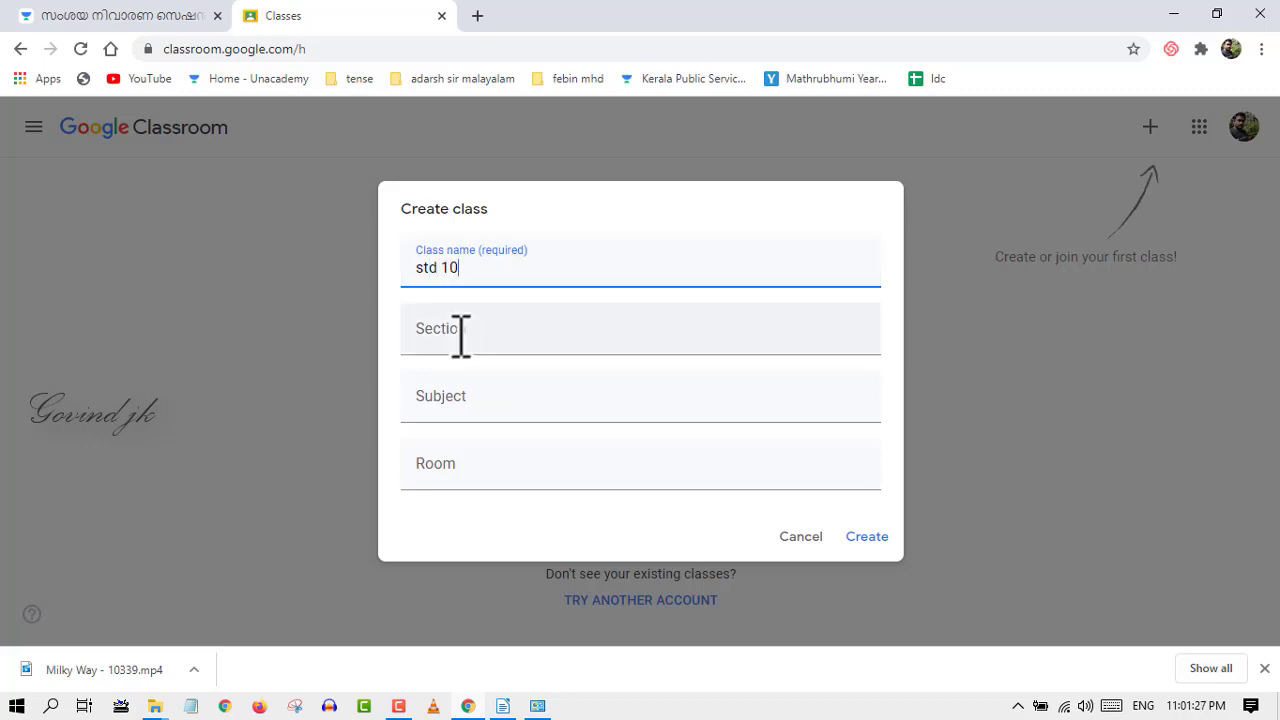
pyautogui.click(481, 350)
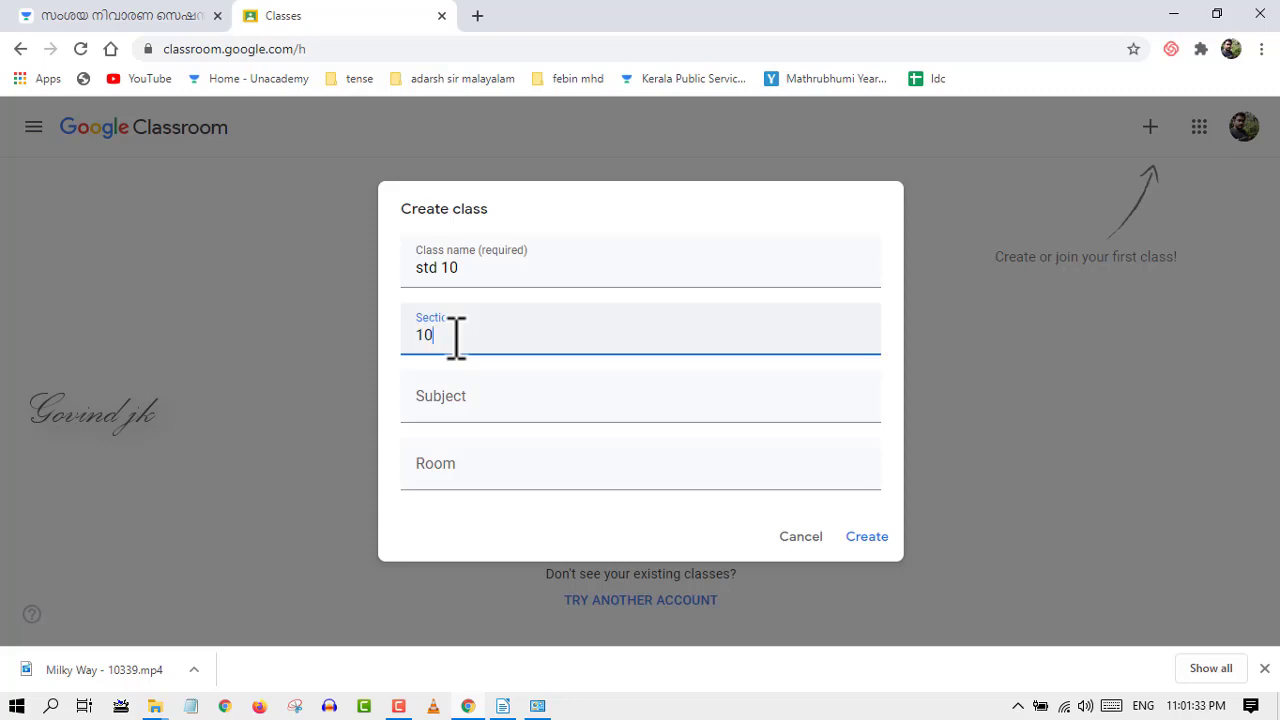
pyautogui.click(426, 402)
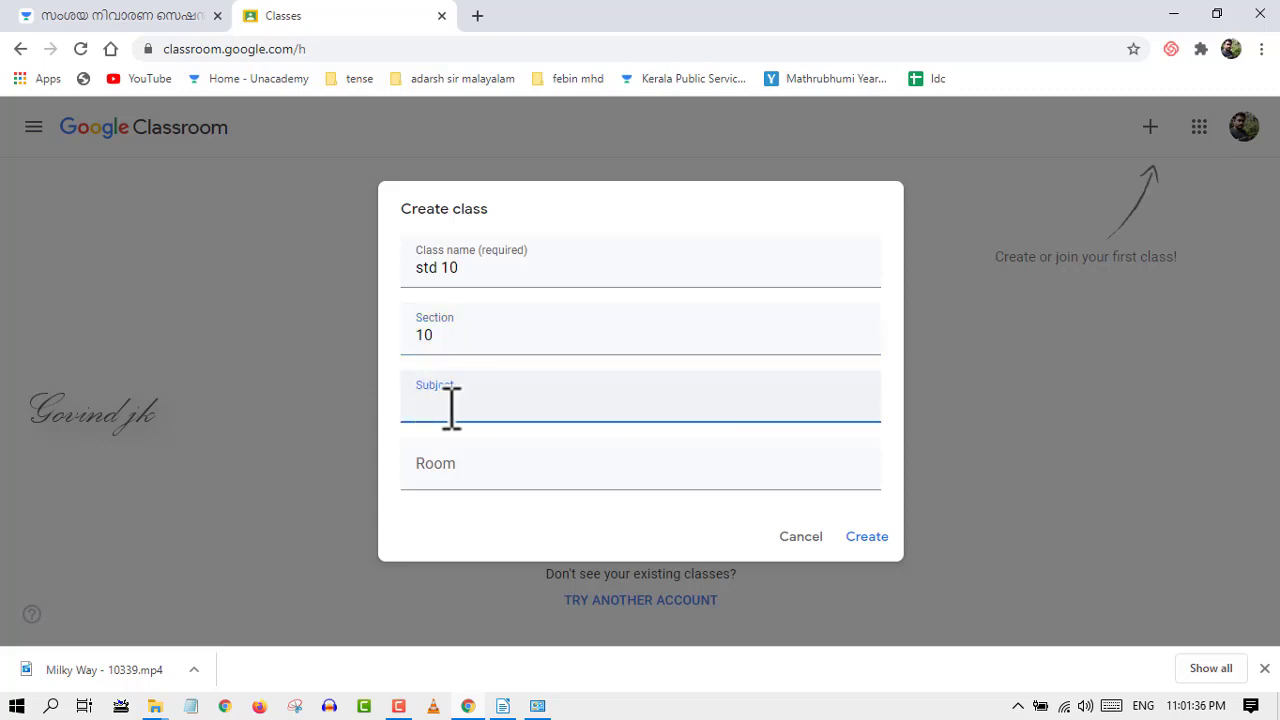
pyautogui.write('eng')
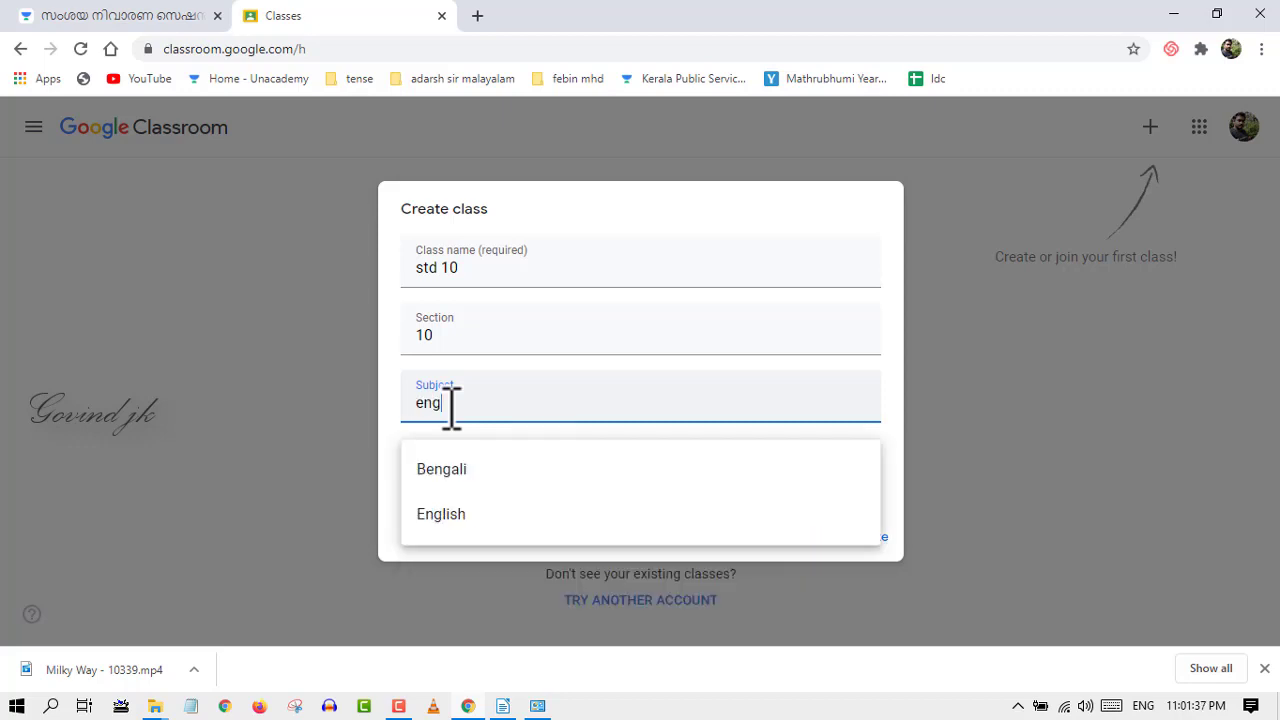
pyautogui.press('Tab')
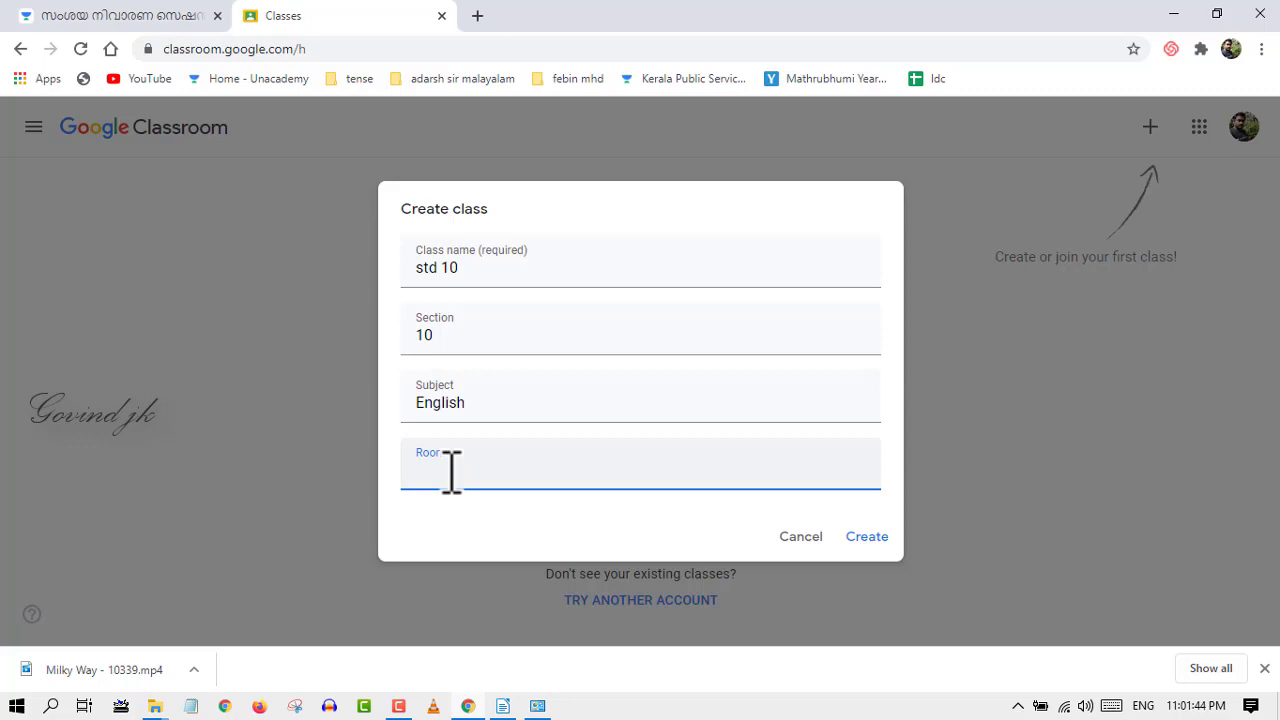
pyautogui.write('1')
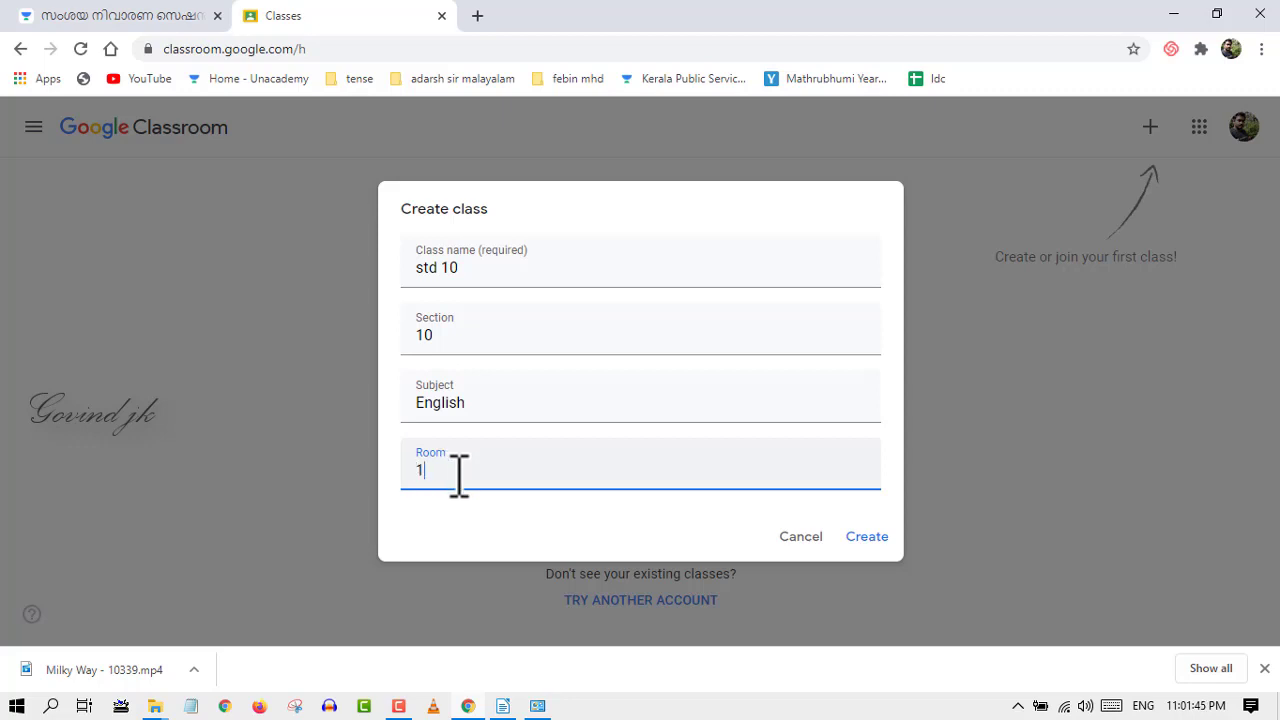
pyautogui.click(866, 537)
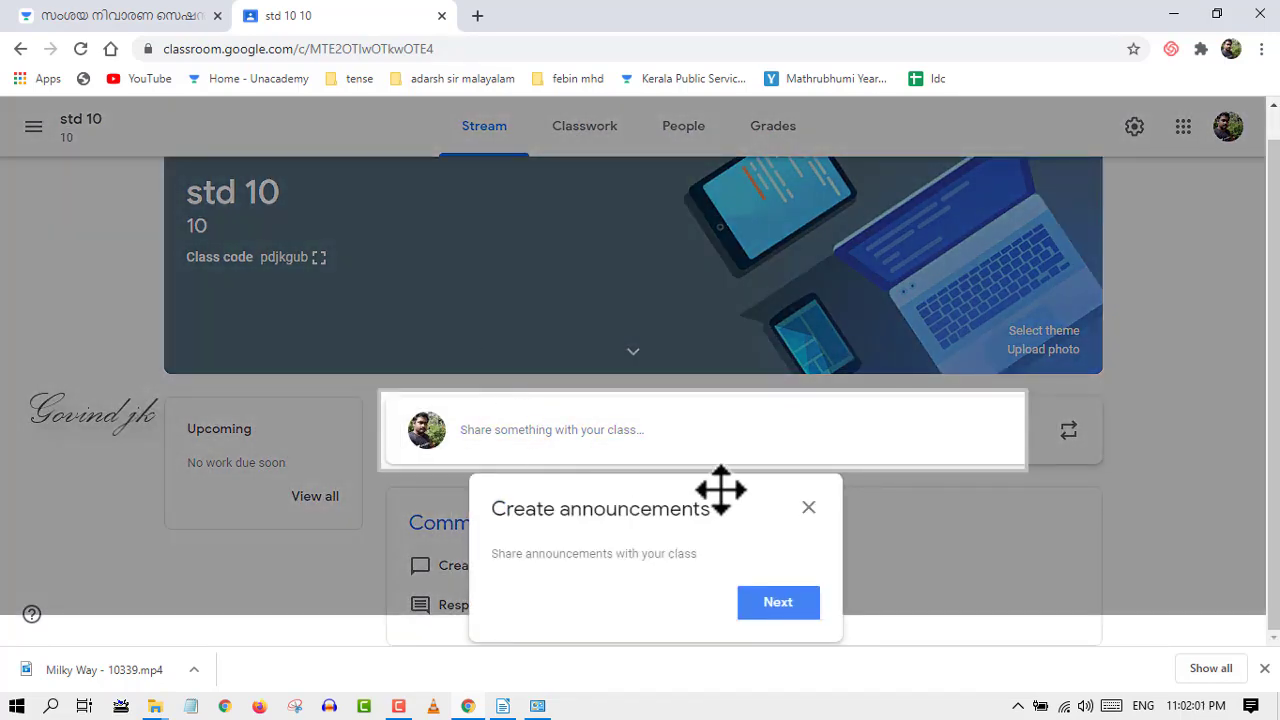
# Step: Dismiss the Create announcements tip and look over the new class's Stream page
pyautogui.click(808, 508)
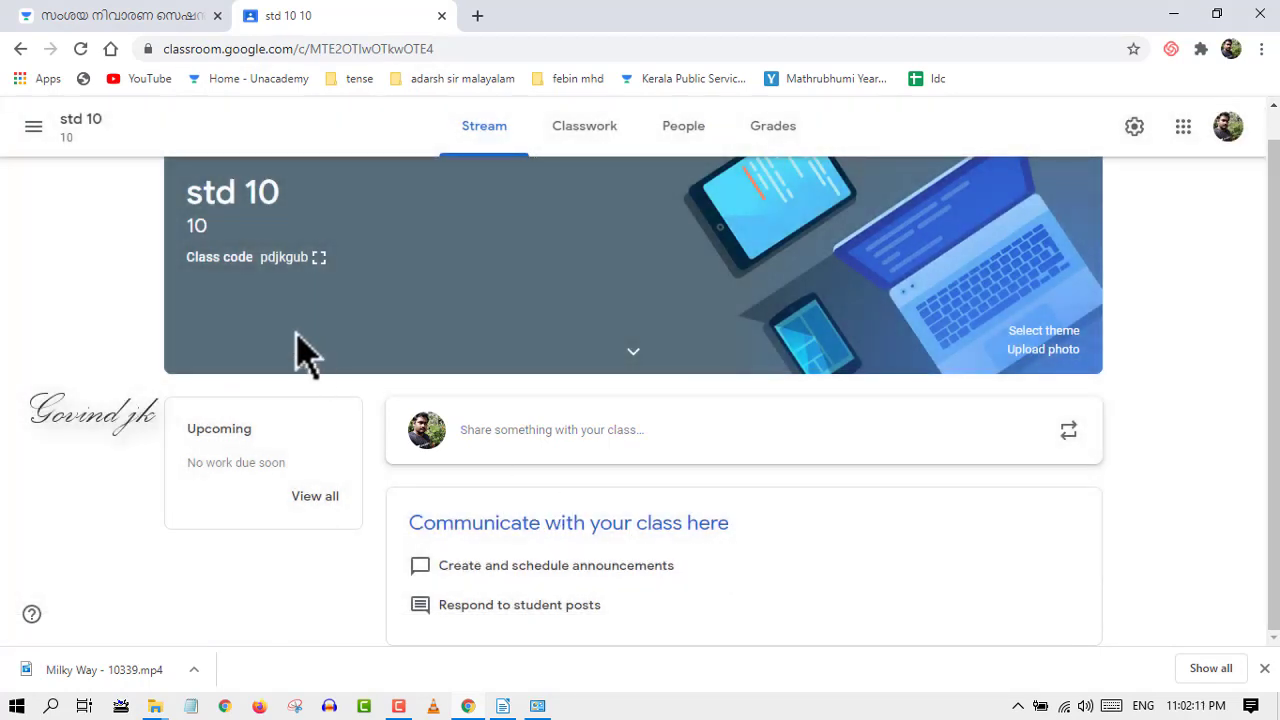
pyautogui.scroll(1, 245, 300)
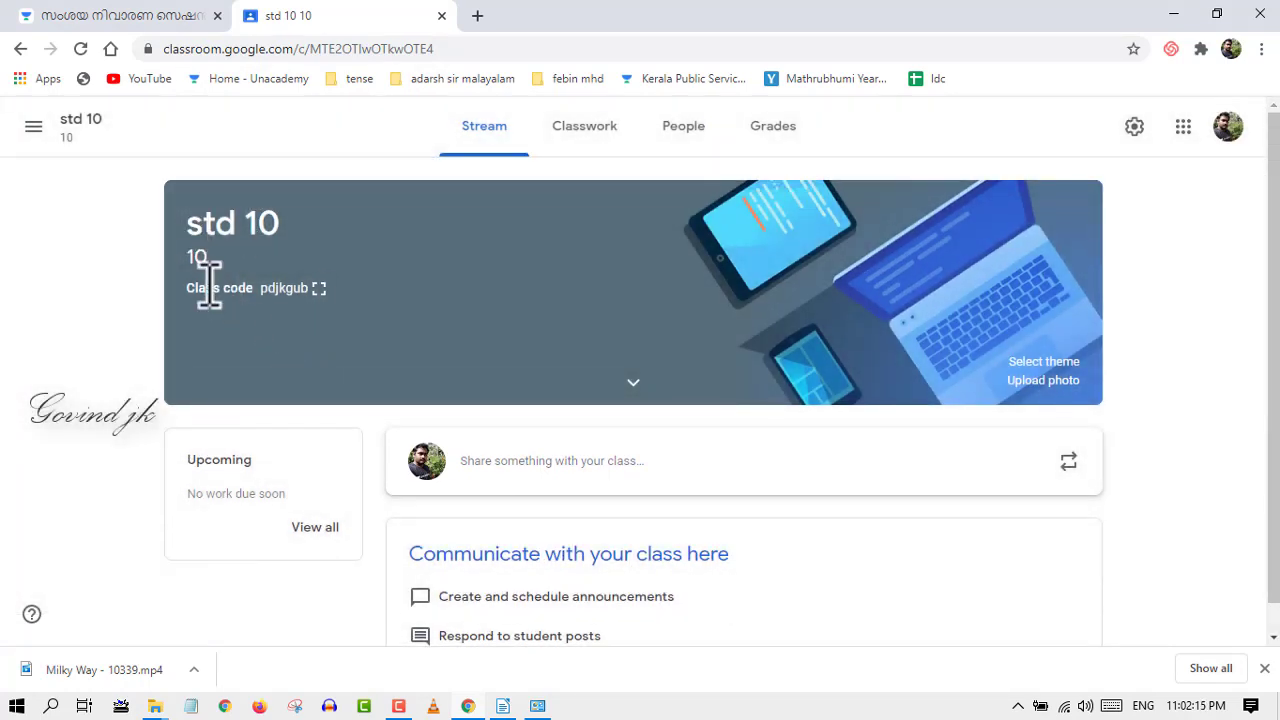
pyautogui.scroll(-1, 240, 380)
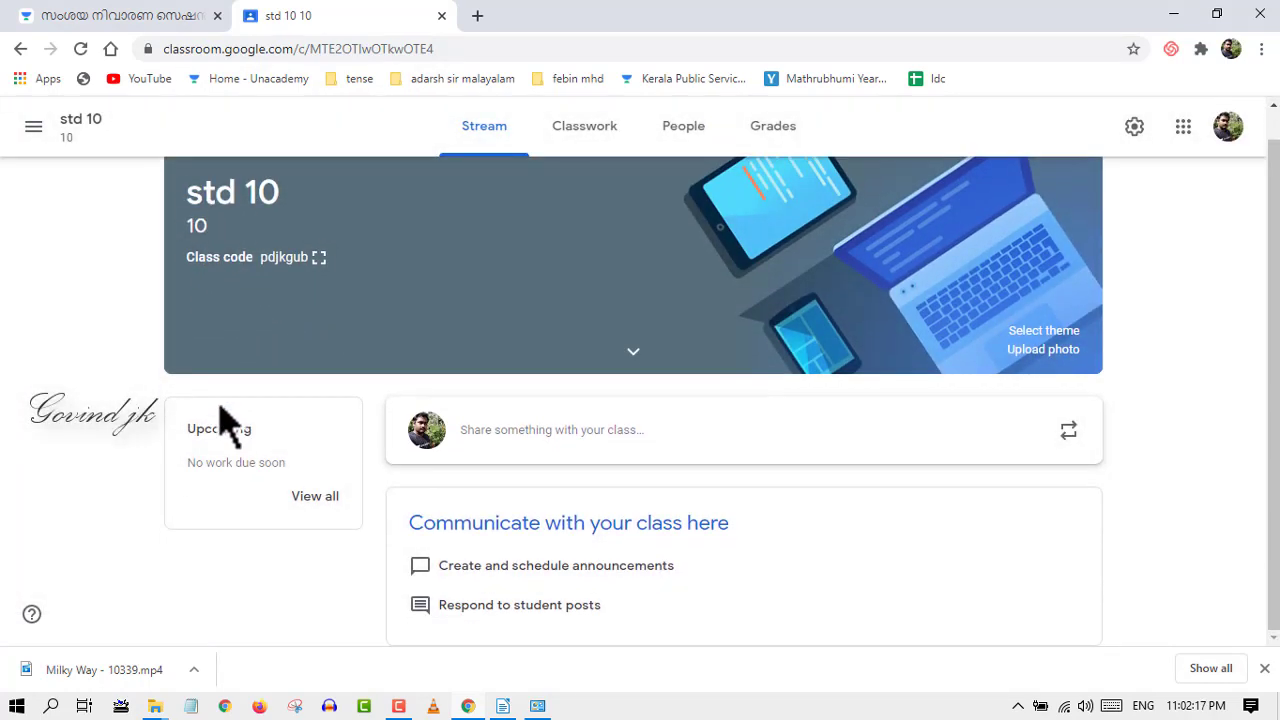
pyautogui.scroll(1, 226, 420)
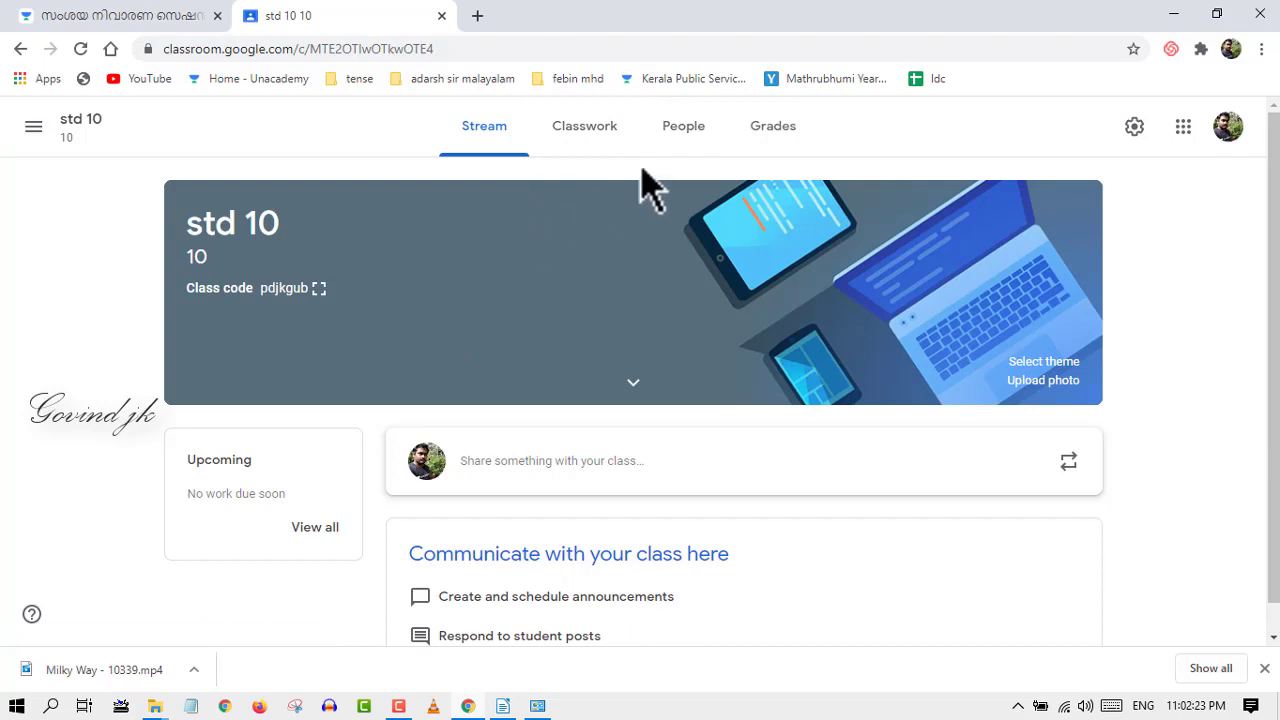
# Step: Invite a co-teacher to the class using the teacher's e-mail address
pyautogui.click(683, 140)
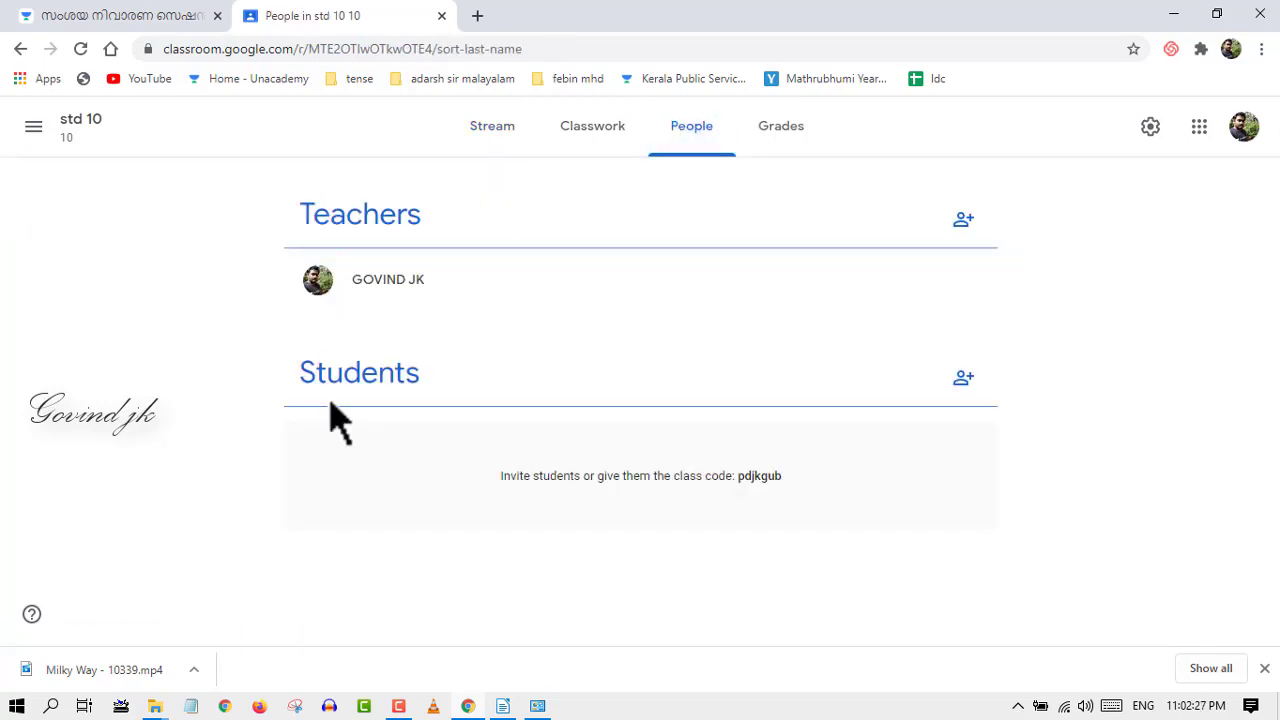
pyautogui.click(960, 228)
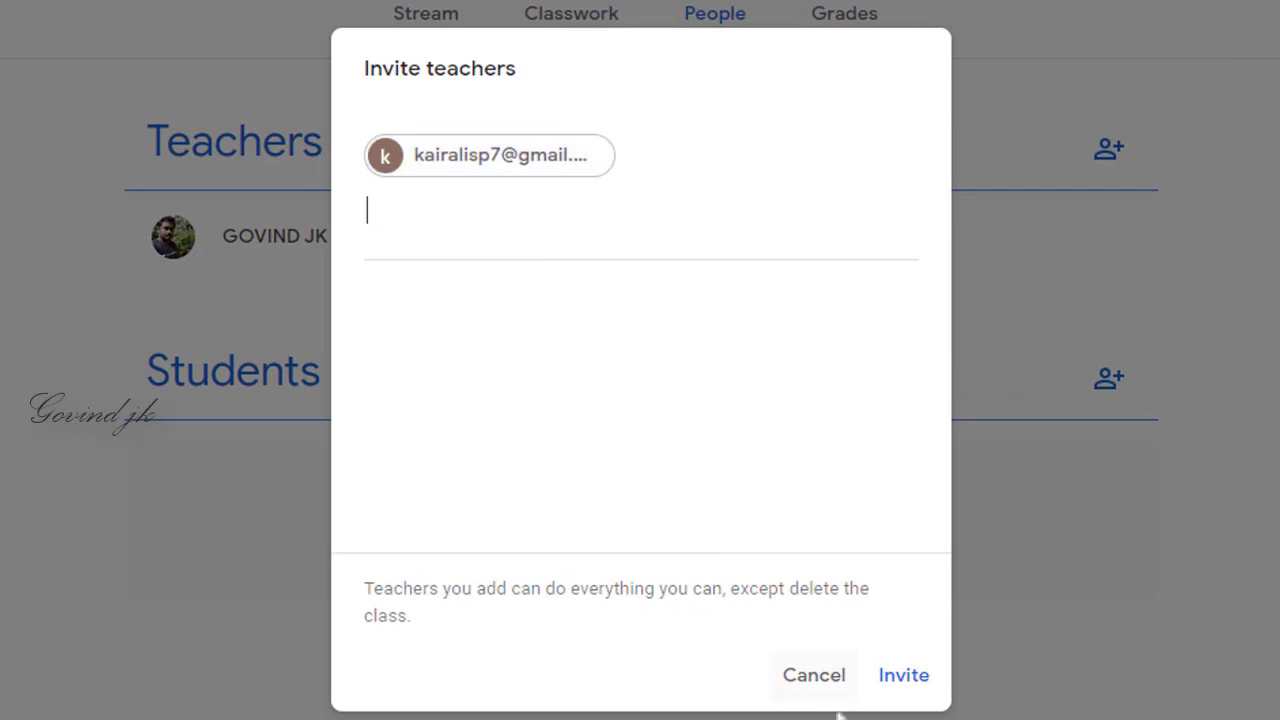
pyautogui.click(898, 682)
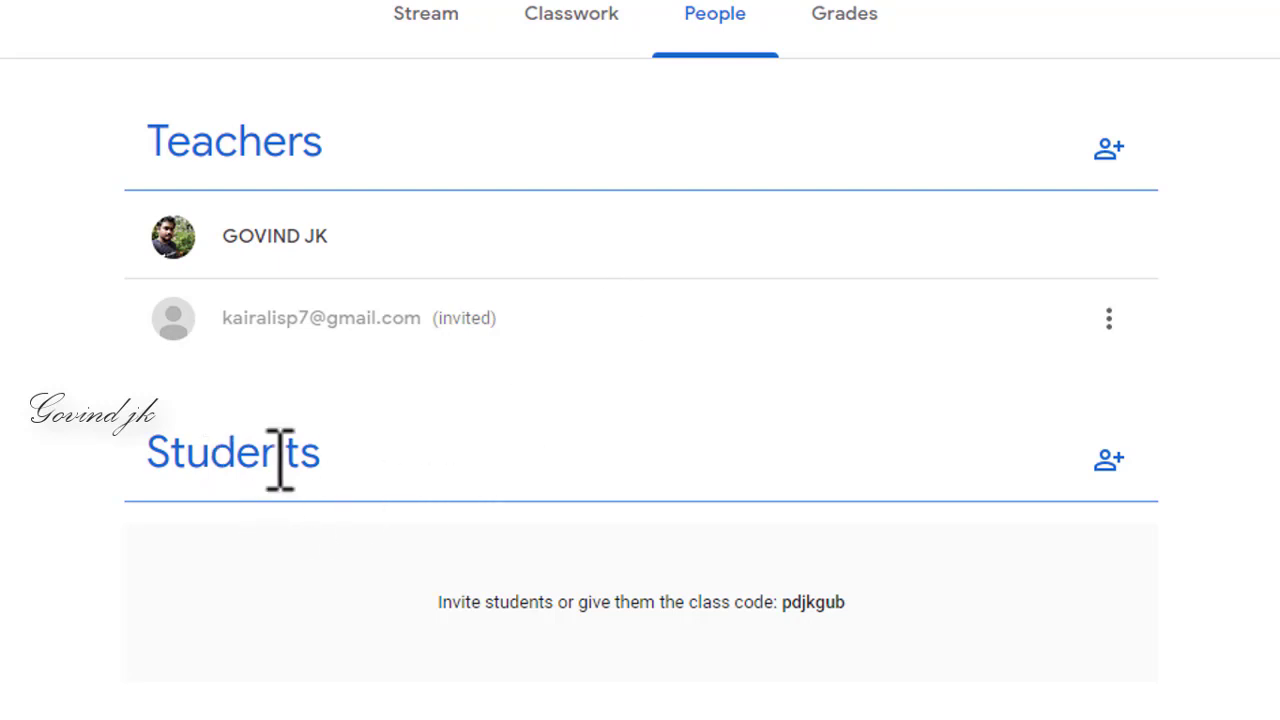
# Step: Invite a student to the class by searching for "g" and choosing the first suggested contact's e-mail
pyautogui.click(1110, 462)
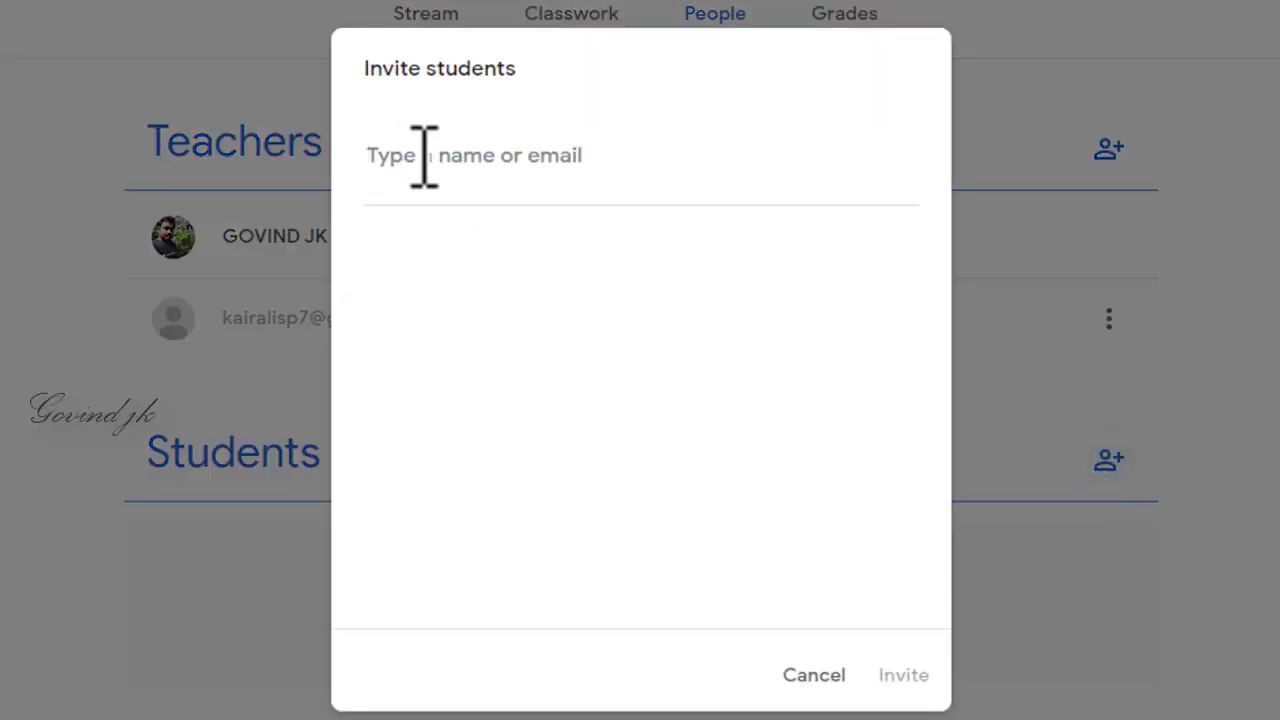
pyautogui.write('g')
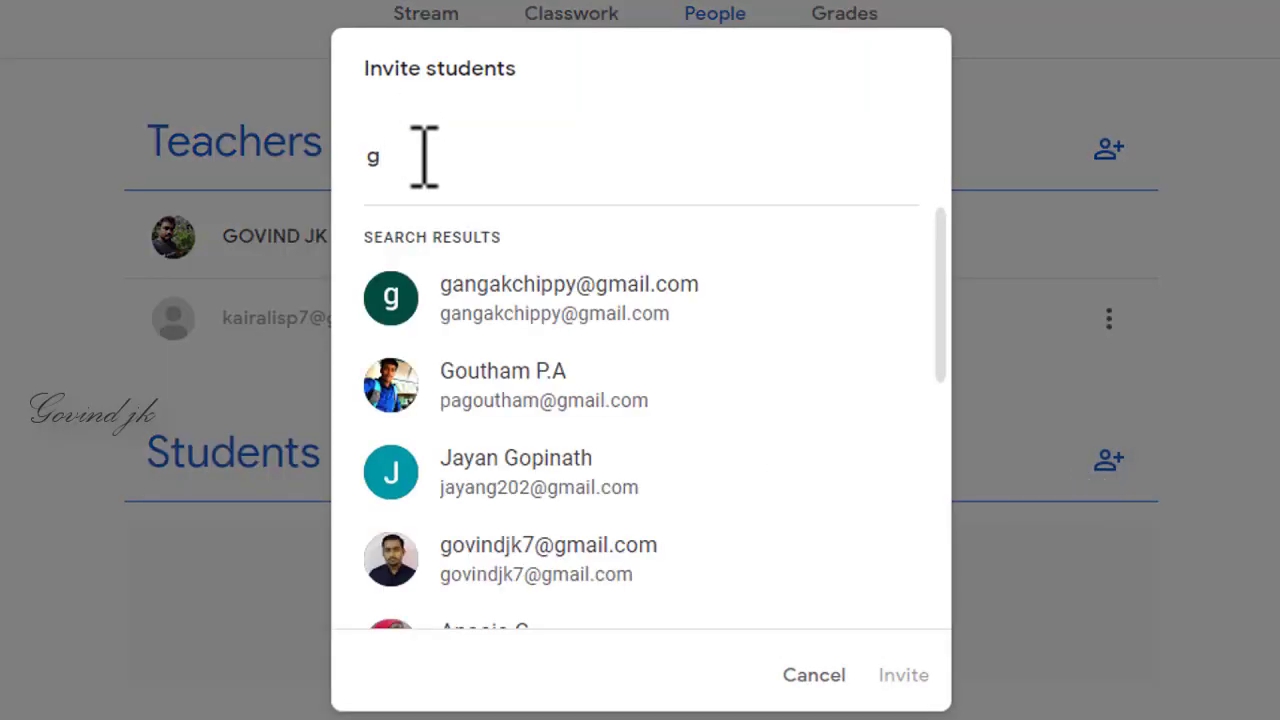
pyautogui.click(535, 322)
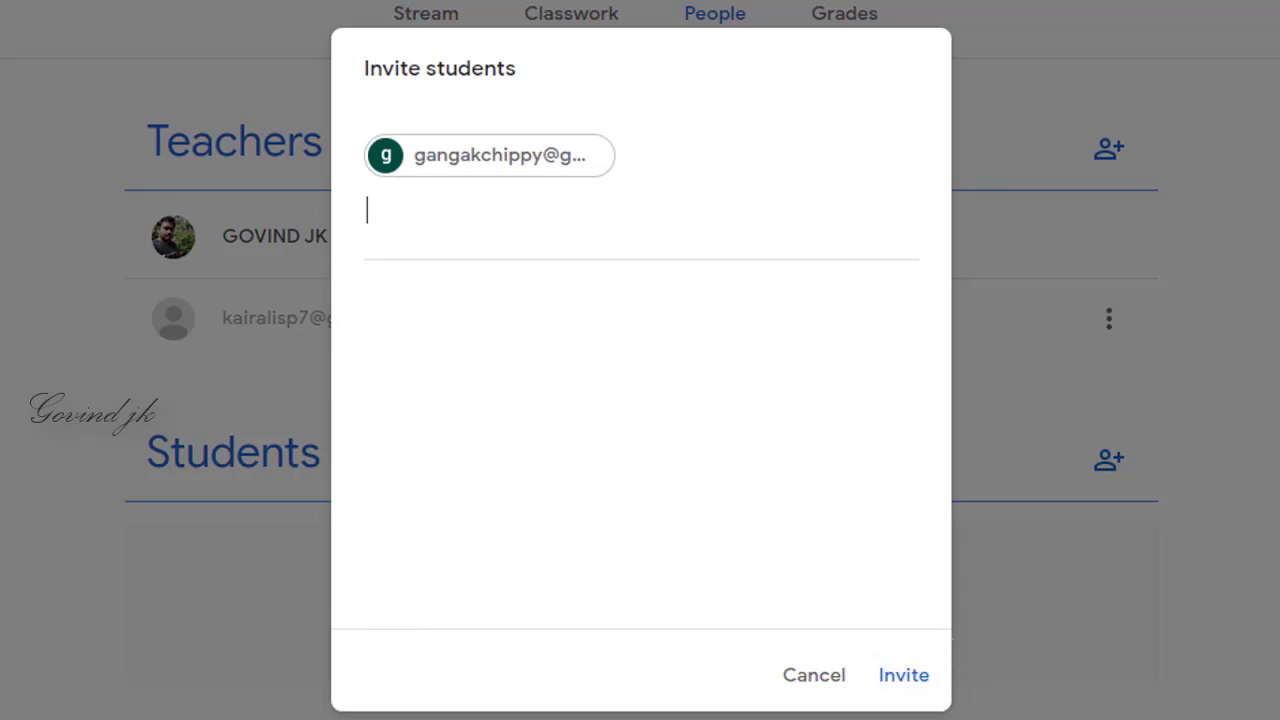
pyautogui.click(898, 675)
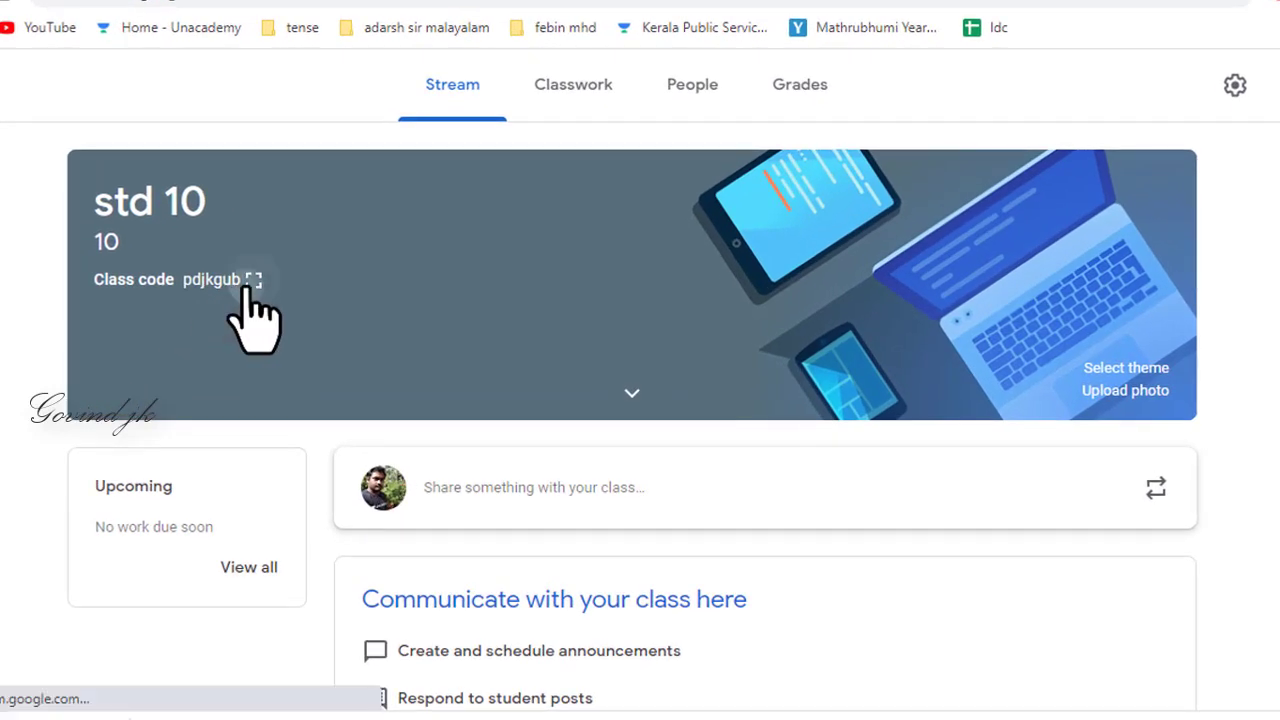
# Step: Display the class code enlarged from the Stream page, highlight it, and close the enlarged view
pyautogui.click(316, 287)
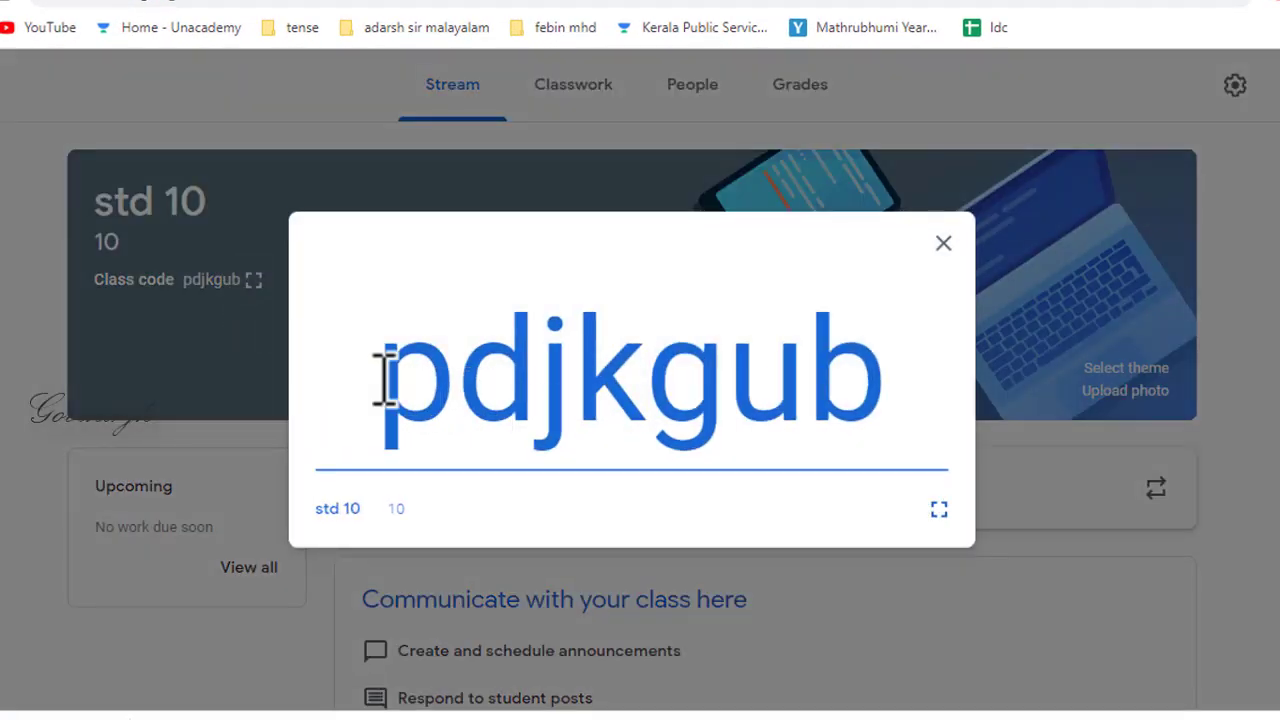
pyautogui.moveTo(389, 371); pyautogui.dragTo(897, 362)
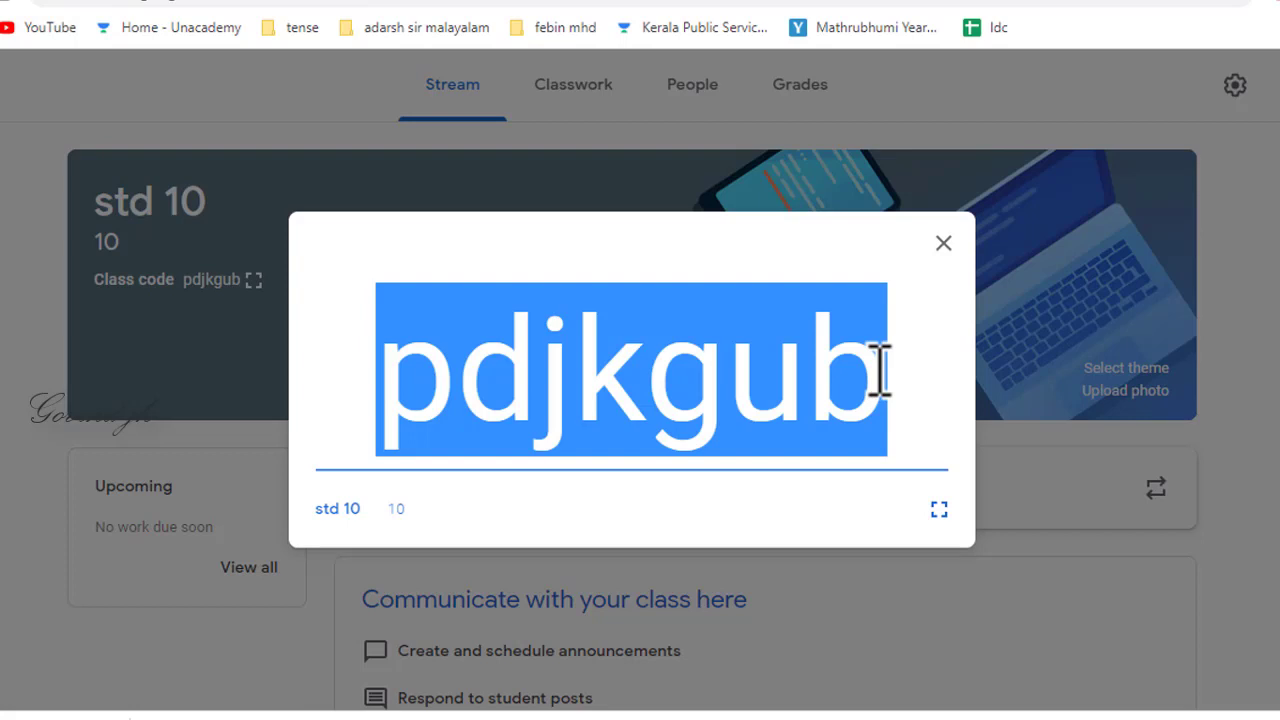
pyautogui.click(943, 243)
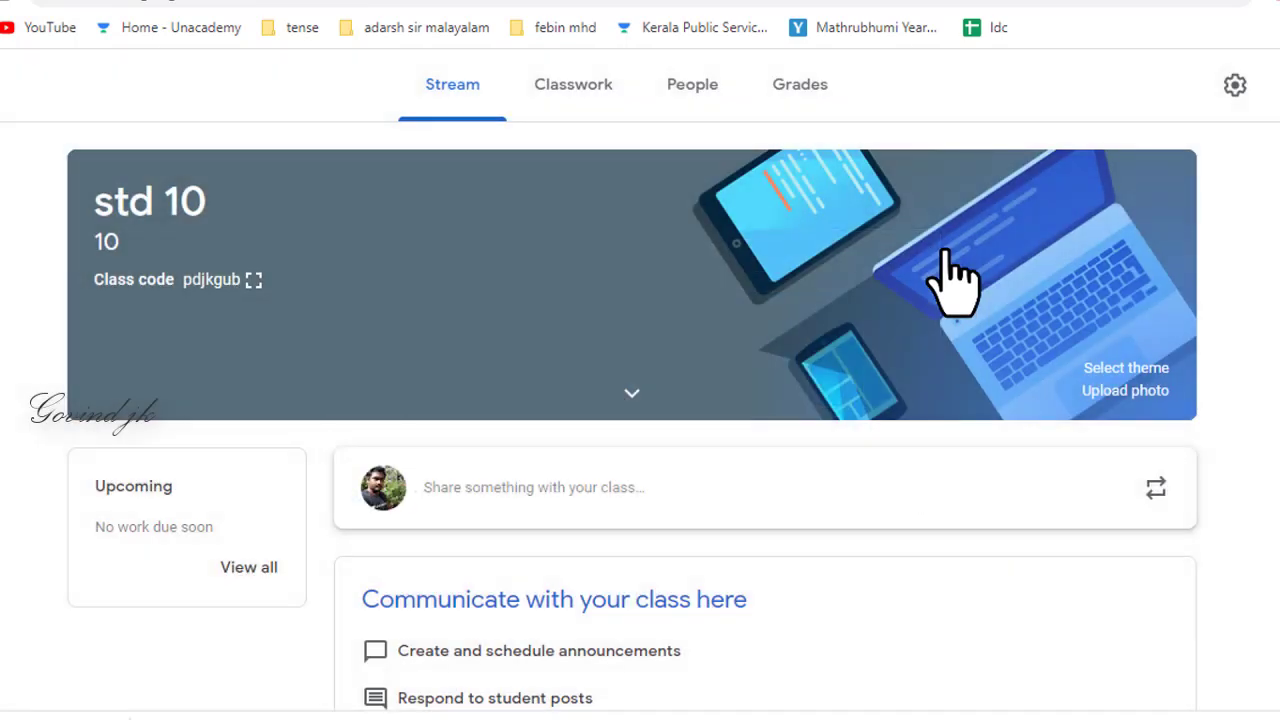
# Step: Start a new announcement to share with the class on the std 10 Stream page
pyautogui.scroll(-1, 443, 323)
pyautogui.scroll(1, 429, 329)
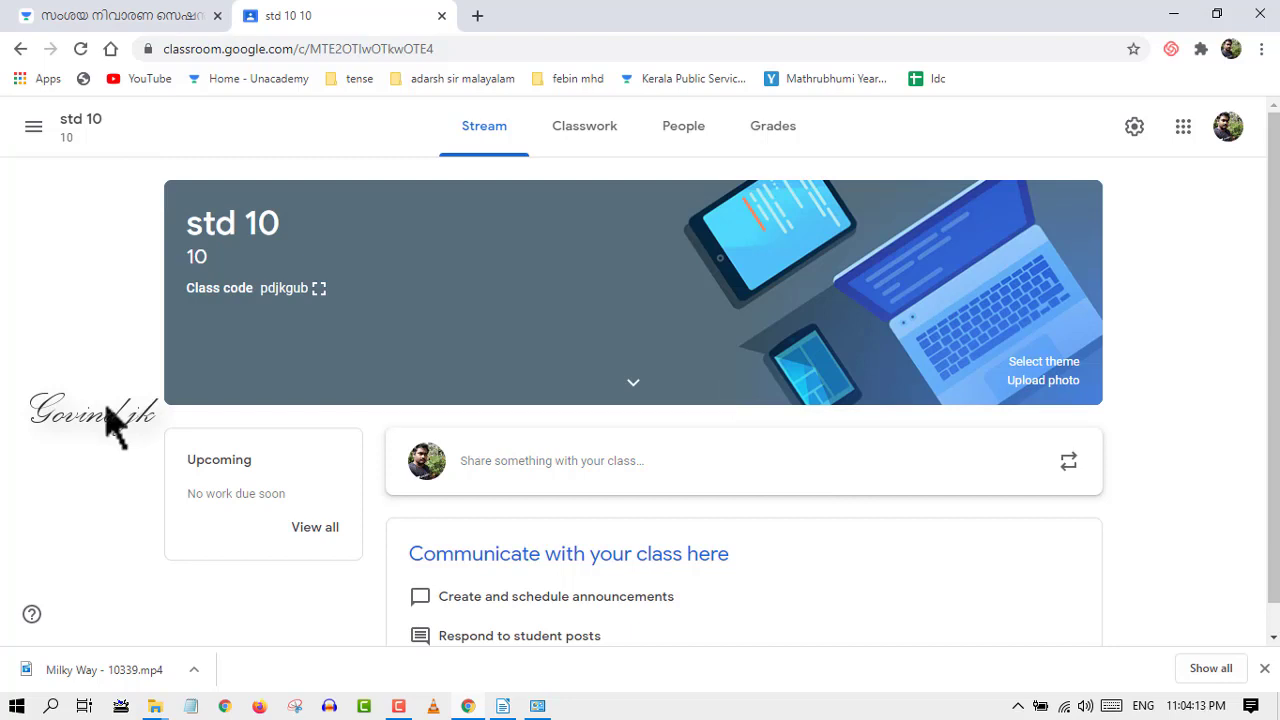
pyautogui.scroll(-1, 200, 522)
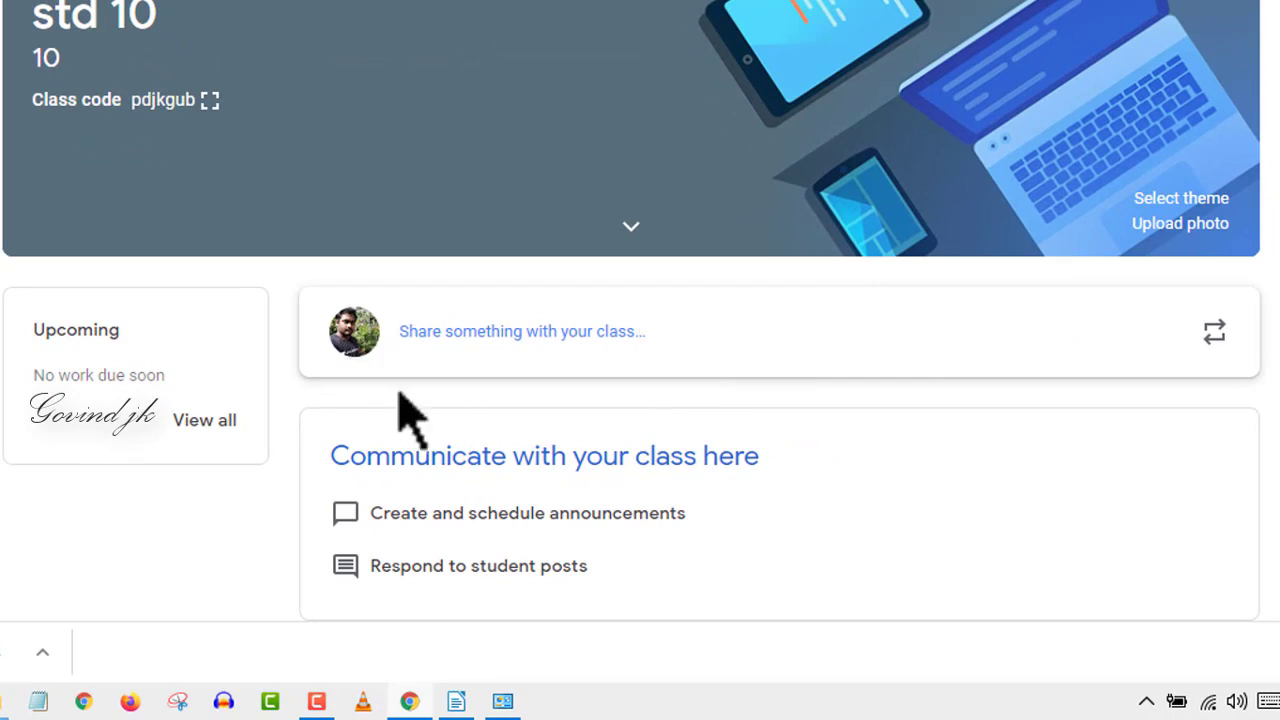
pyautogui.click(520, 345)
pyautogui.scroll(-2, 437, 530)
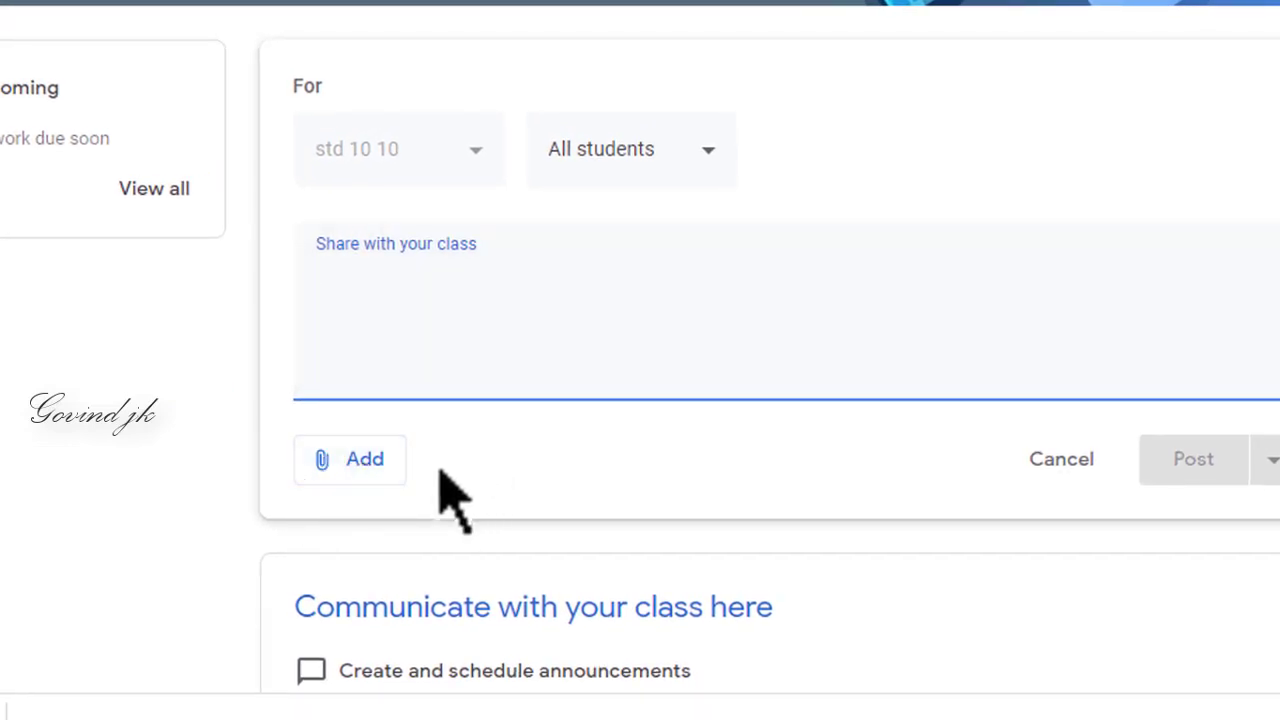
# Step: Attach the file Milky Way - 10339.mp4 from the Downloads folder to the announcement by uploading it from the device
pyautogui.click(348, 462)
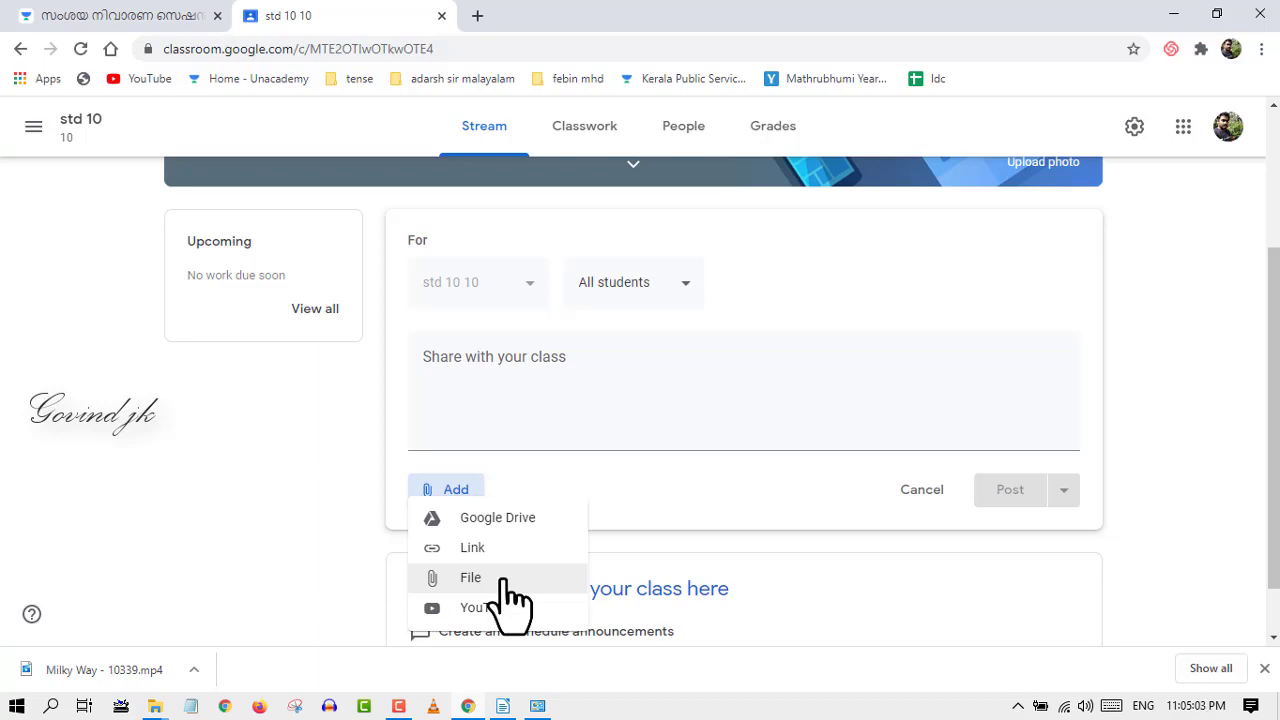
pyautogui.click(503, 580)
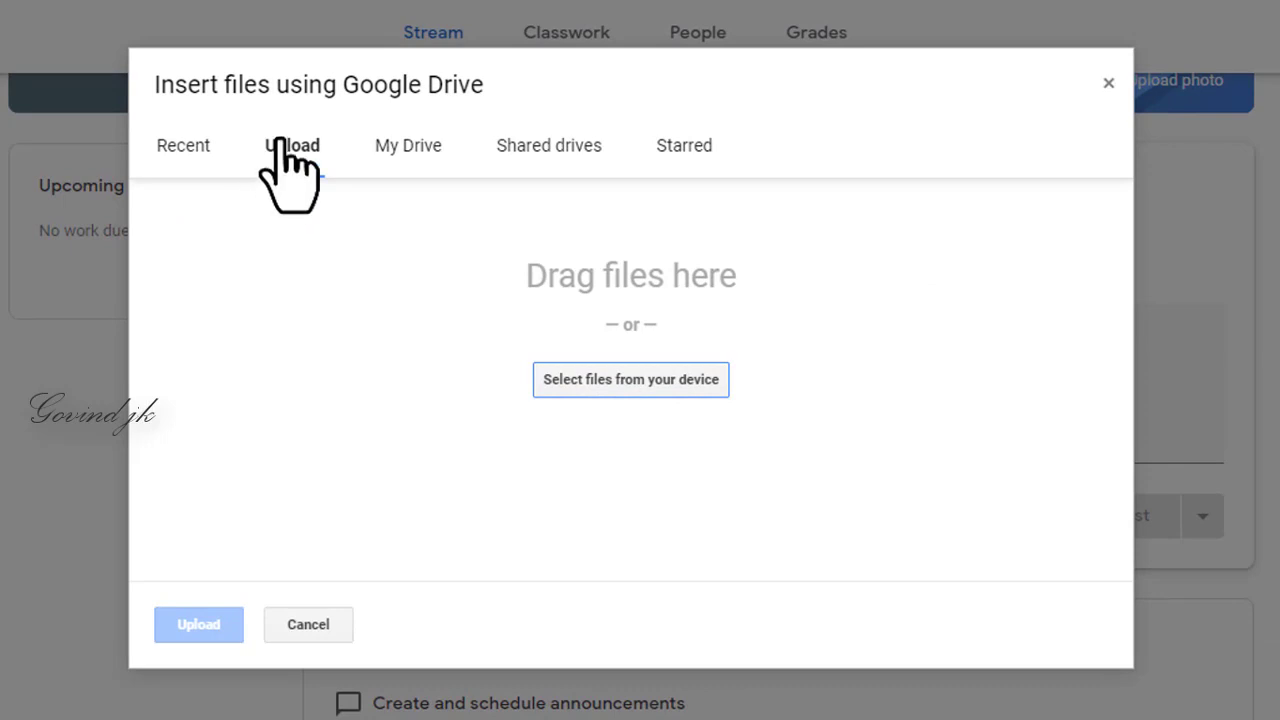
pyautogui.click(633, 385)
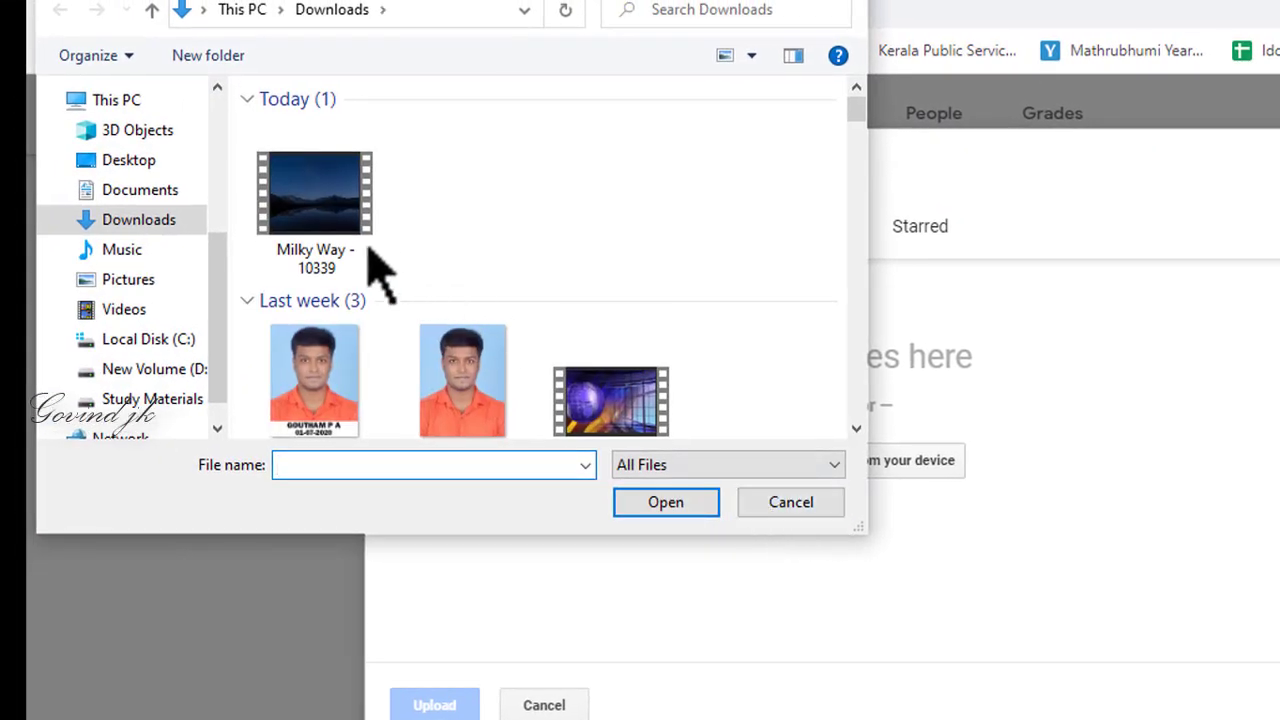
pyautogui.click(358, 240)
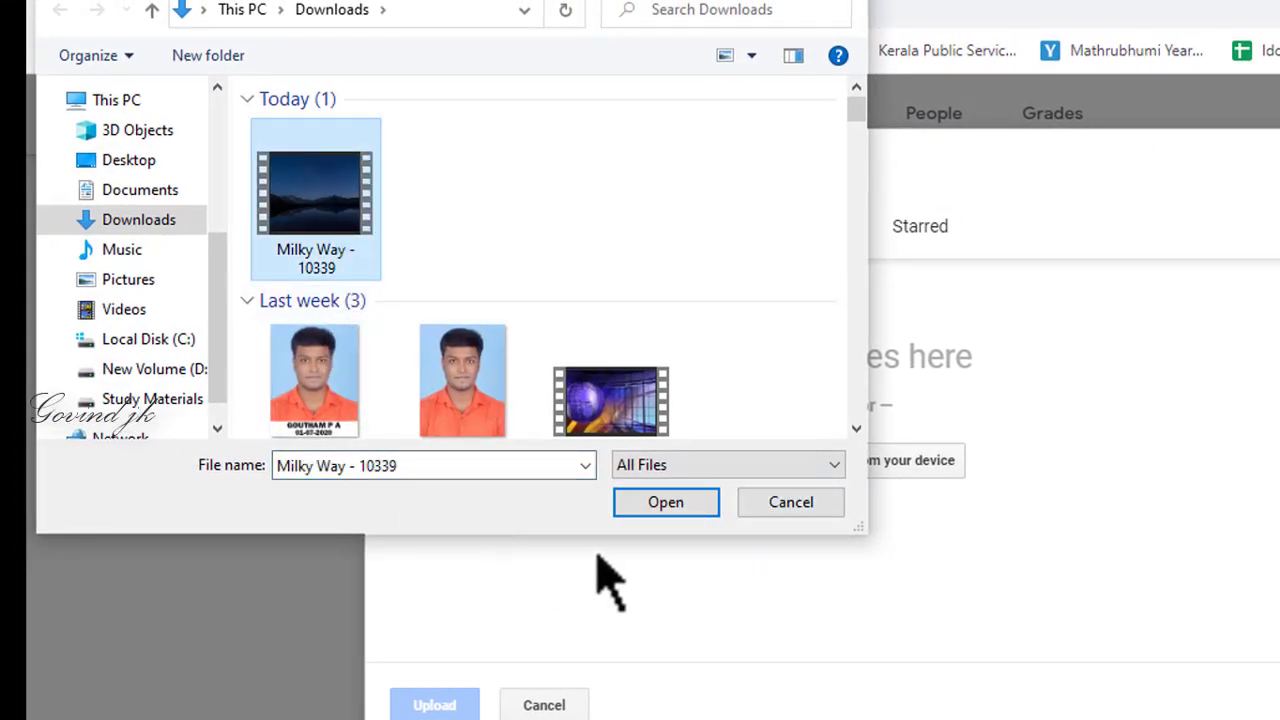
pyautogui.click(666, 503)
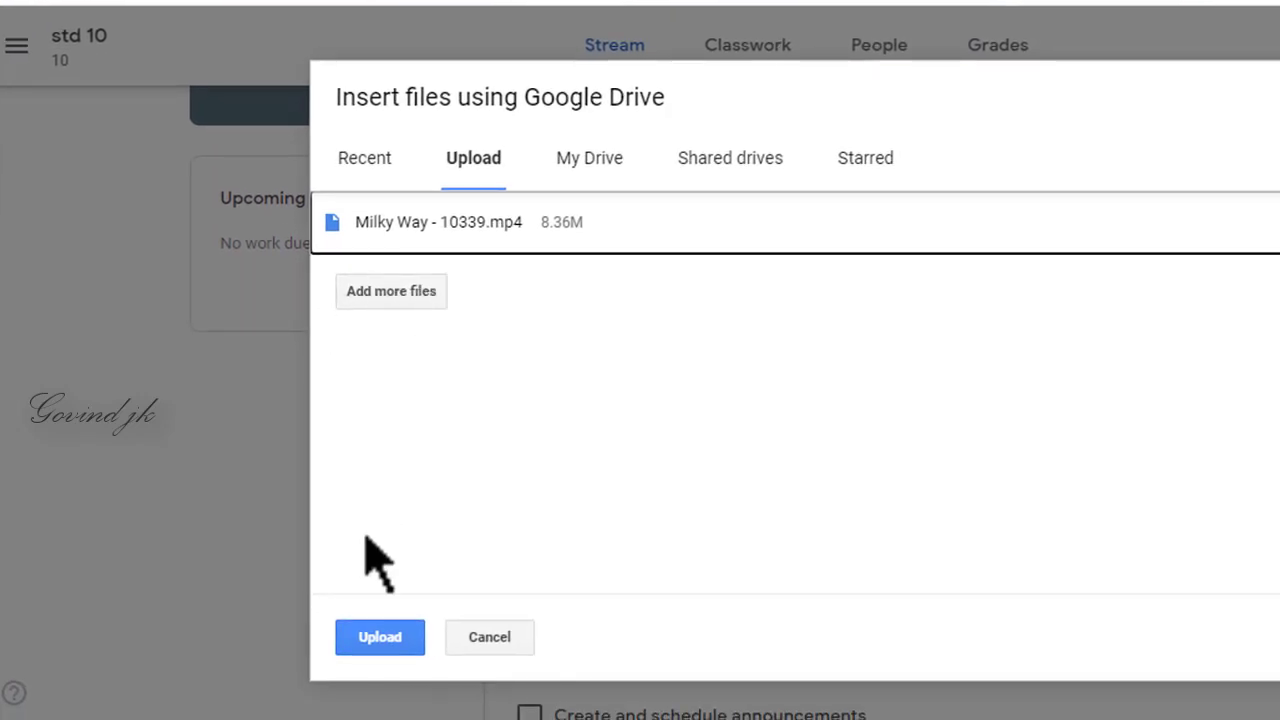
pyautogui.click(382, 635)
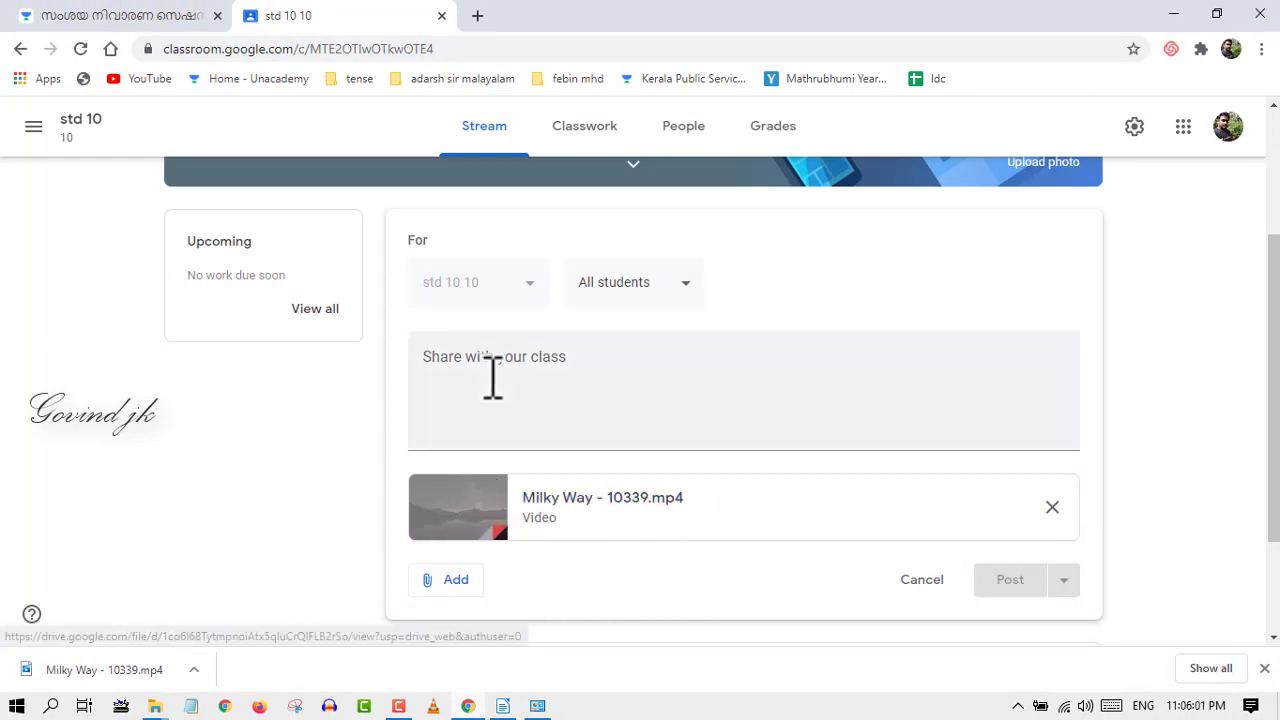
# Step: Enter "english 1st chapter class" as the announcement's message
pyautogui.click(441, 380)
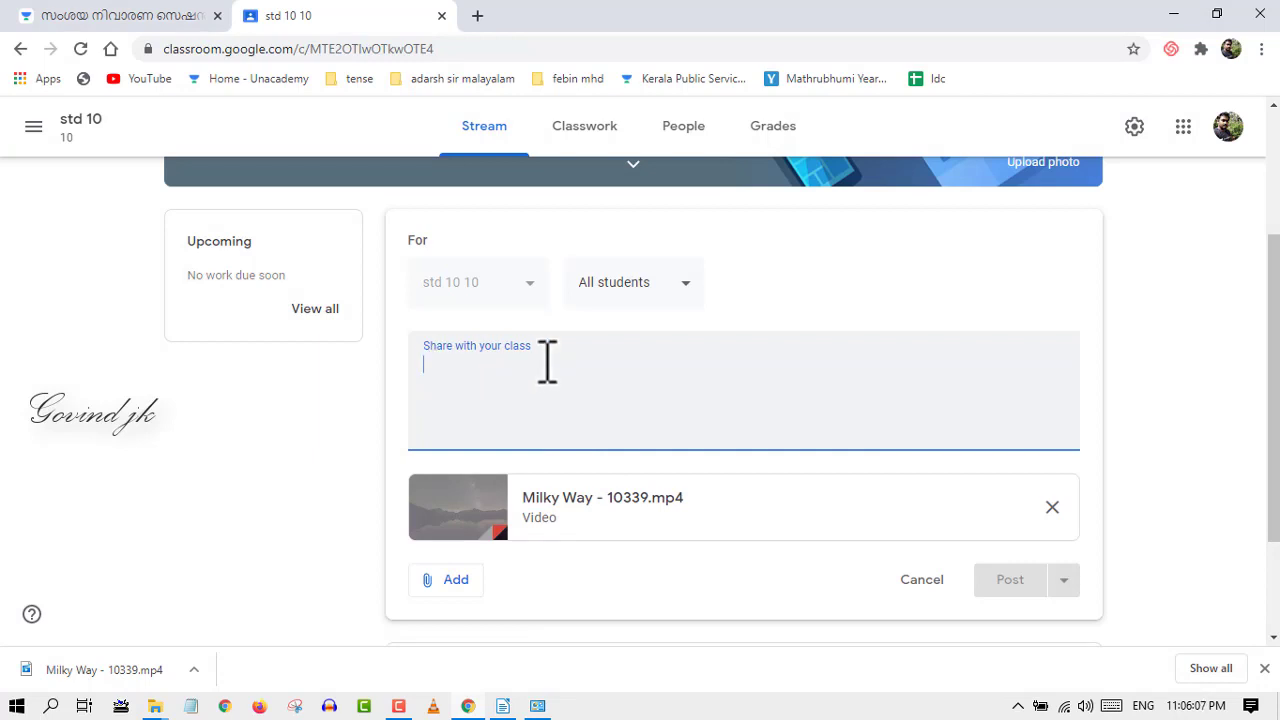
pyautogui.write('engli')
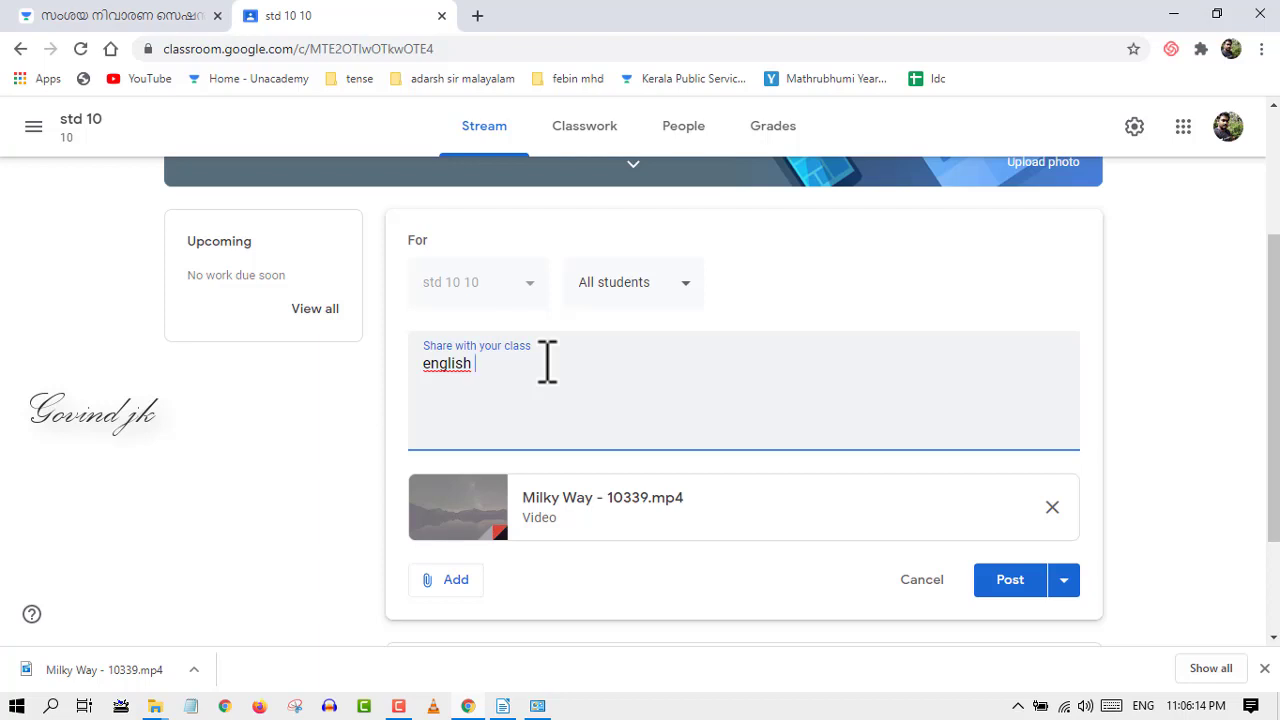
pyautogui.write('sh')
pyautogui.write('1st chapter class')
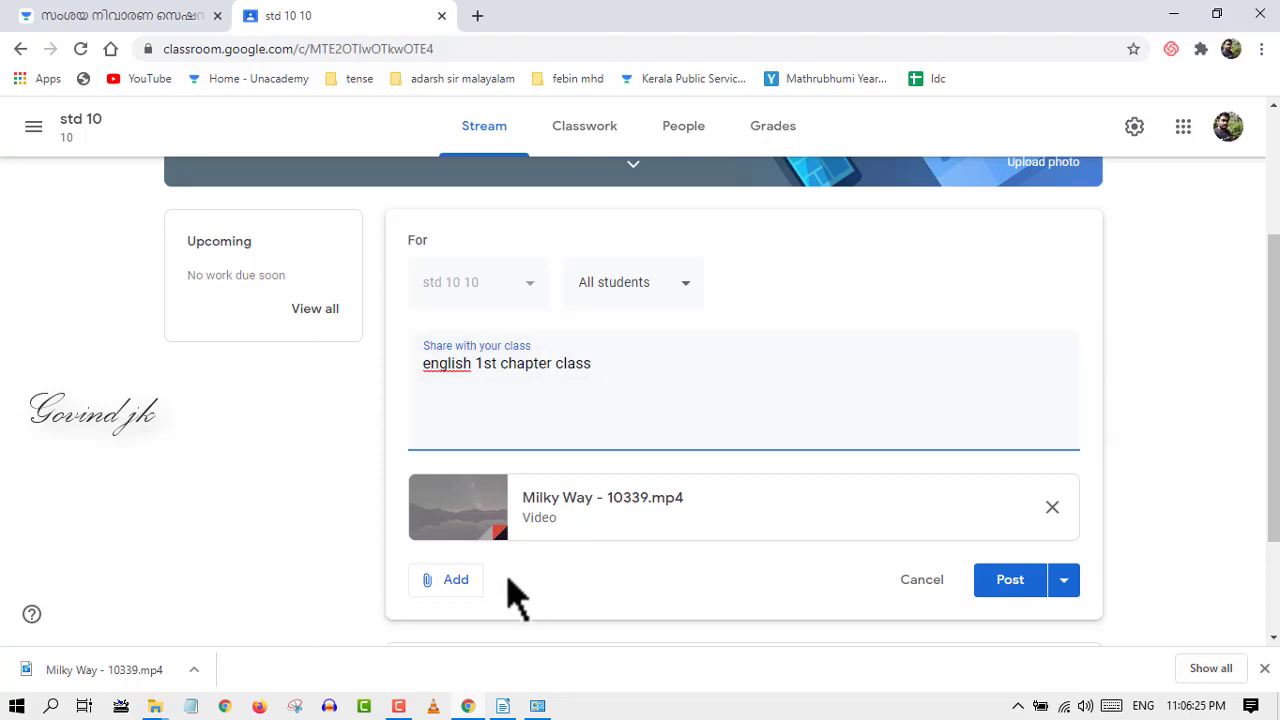
# Step: Try out scheduling the announcement for Jul 14, 2020 at 10-00am and cancel the scheduling
pyautogui.click(1063, 581)
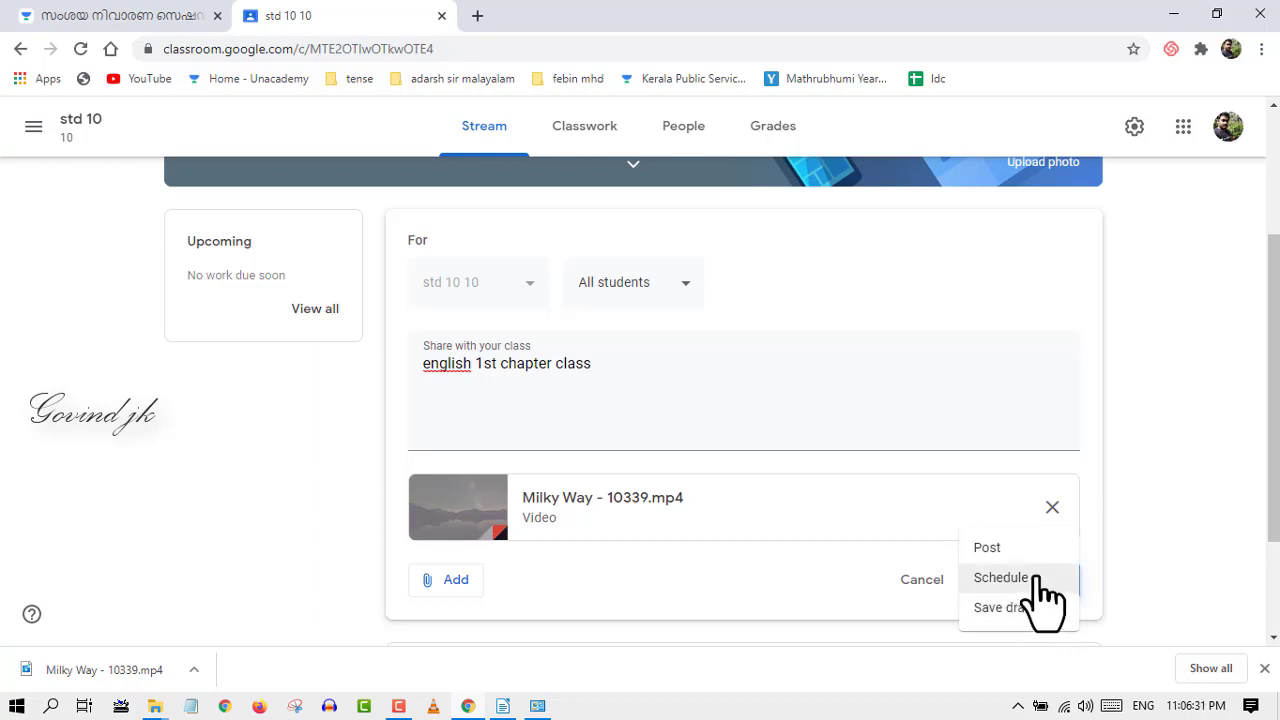
pyautogui.click(1037, 579)
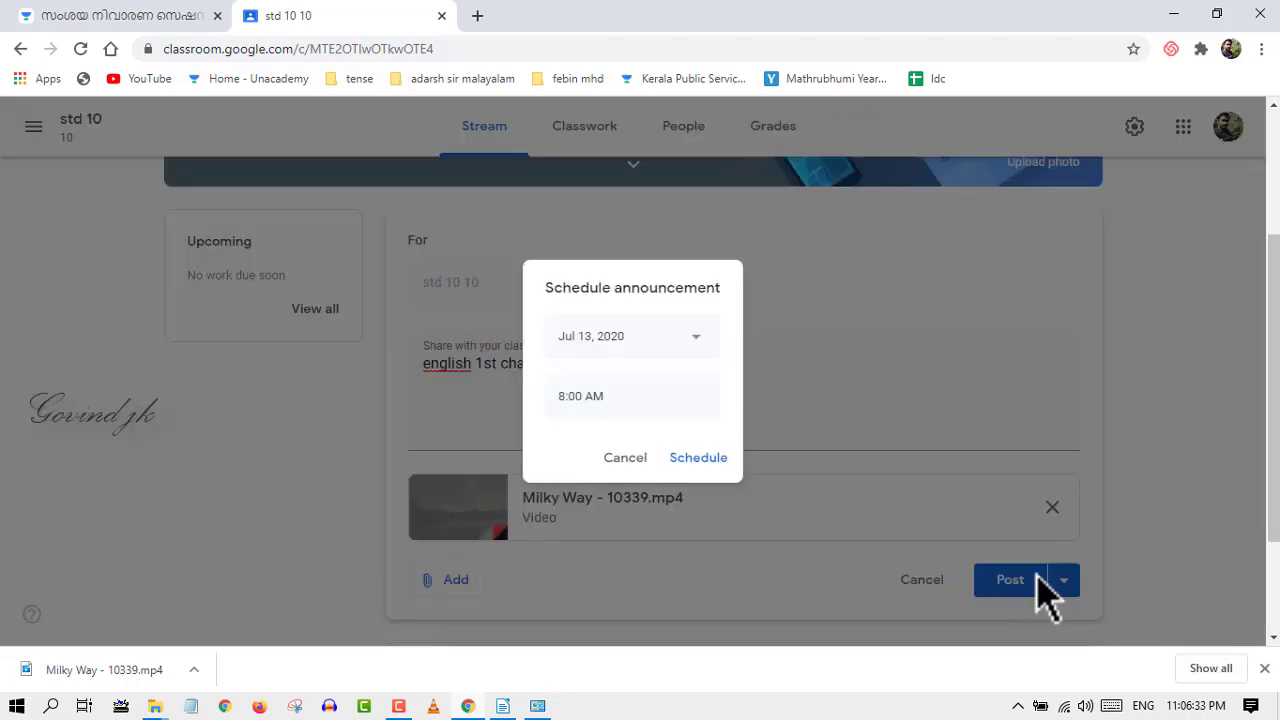
pyautogui.click(640, 350)
pyautogui.click(625, 485)
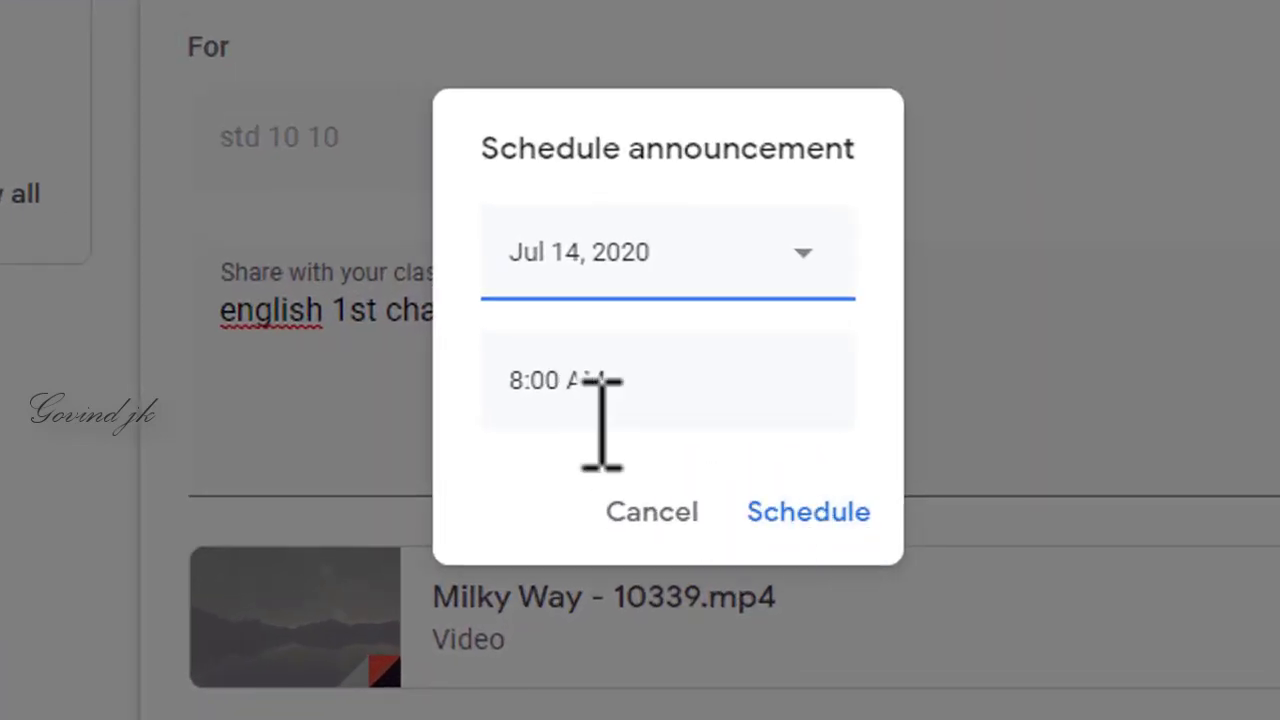
pyautogui.moveTo(510, 385); pyautogui.dragTo(694, 394)
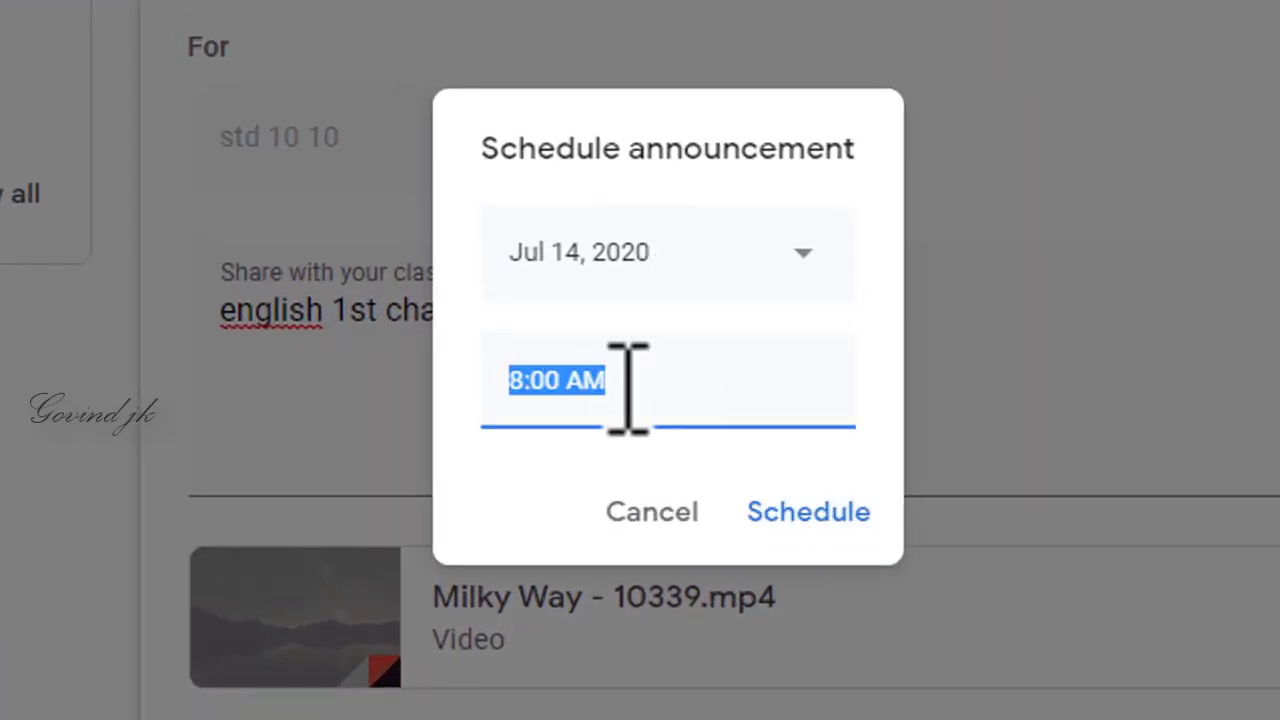
pyautogui.write('10')
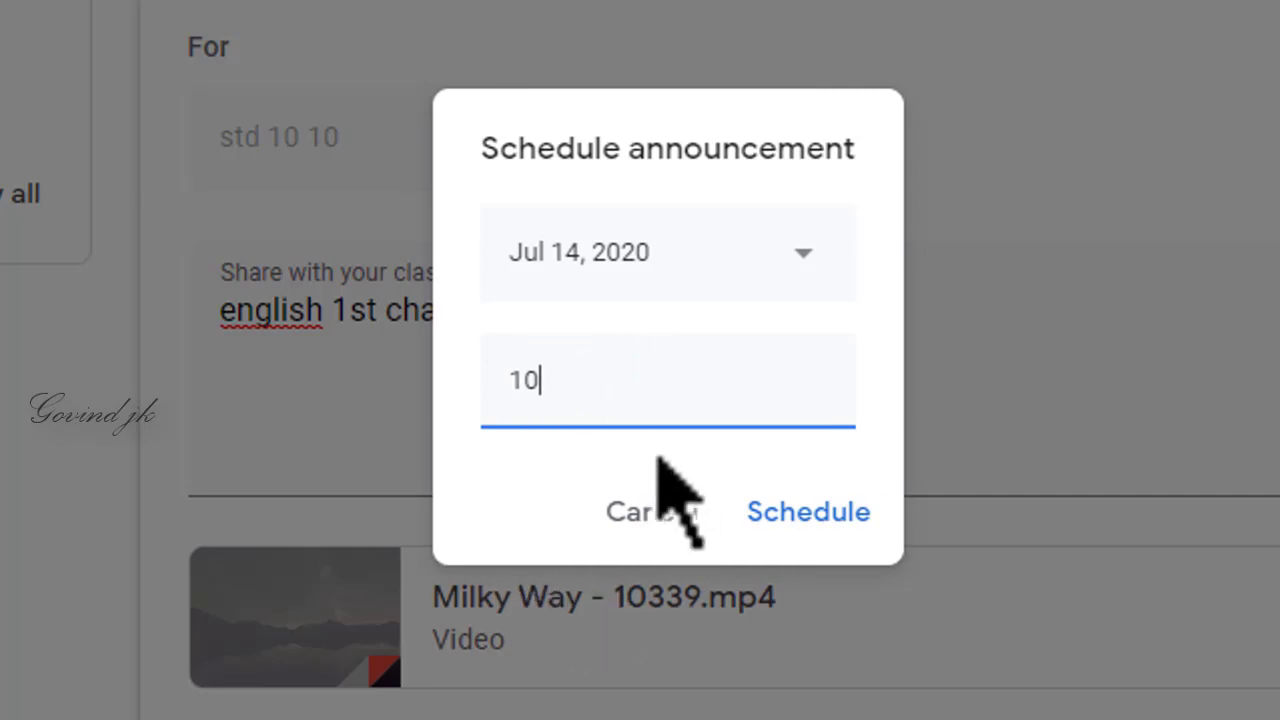
pyautogui.write('-00am')
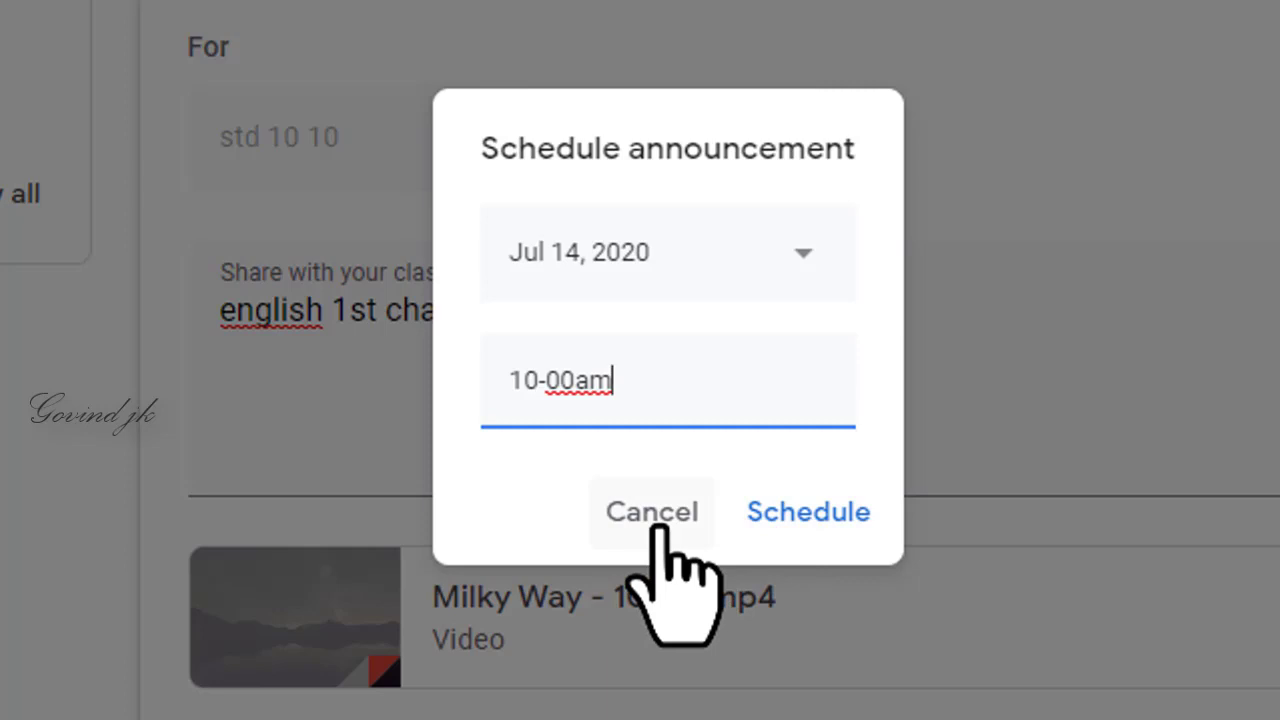
pyautogui.click(659, 527)
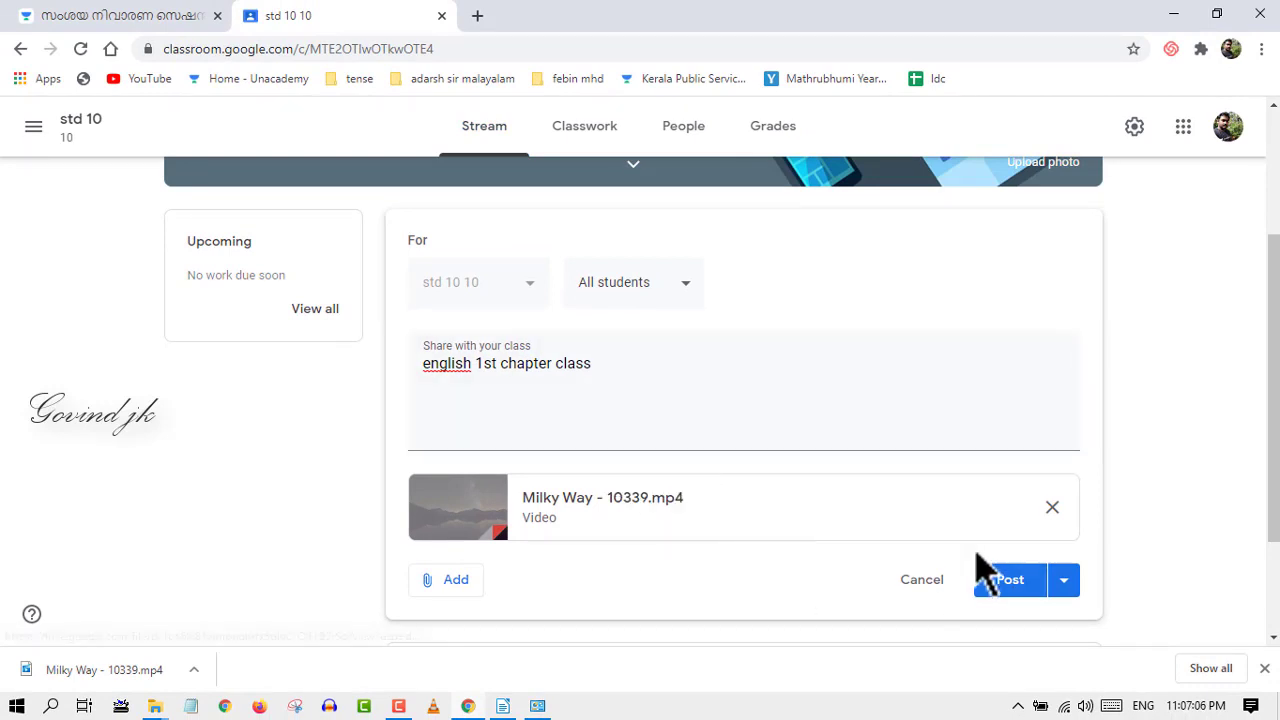
# Step: Post the announcement to the class and start another one with a YouTube video inserted by URL
pyautogui.click(1005, 583)
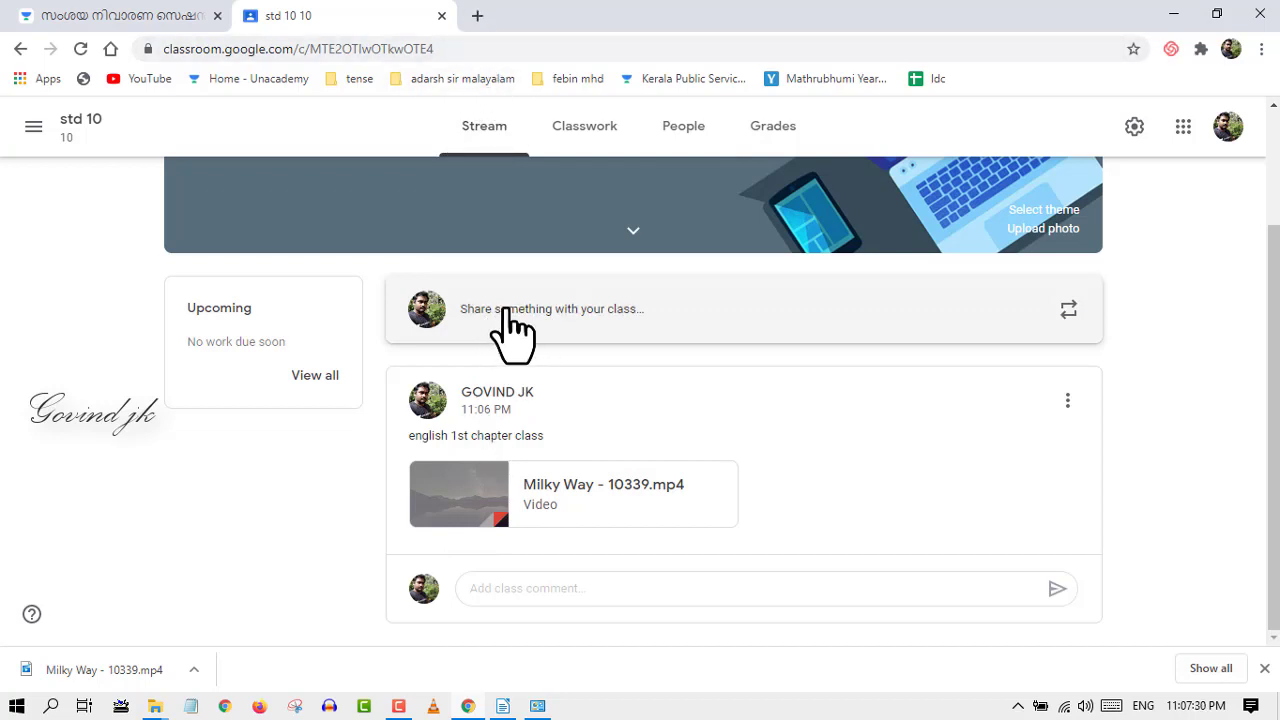
pyautogui.click(566, 312)
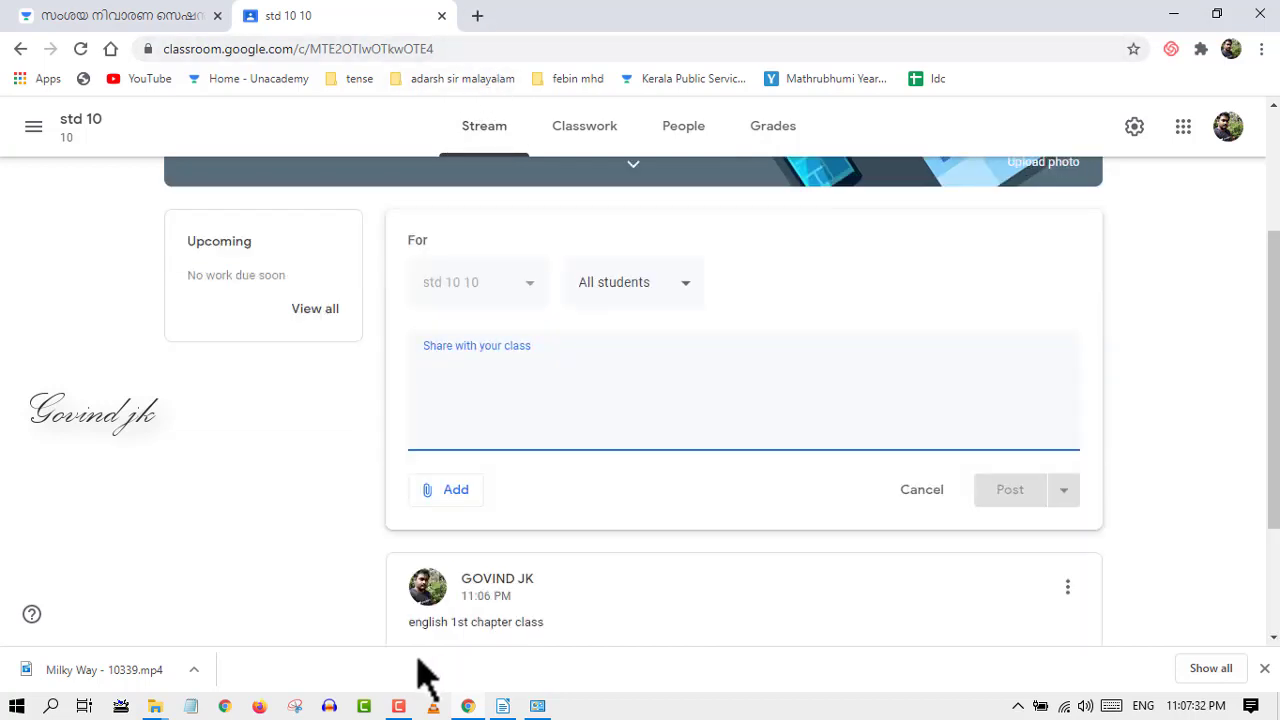
pyautogui.click(458, 492)
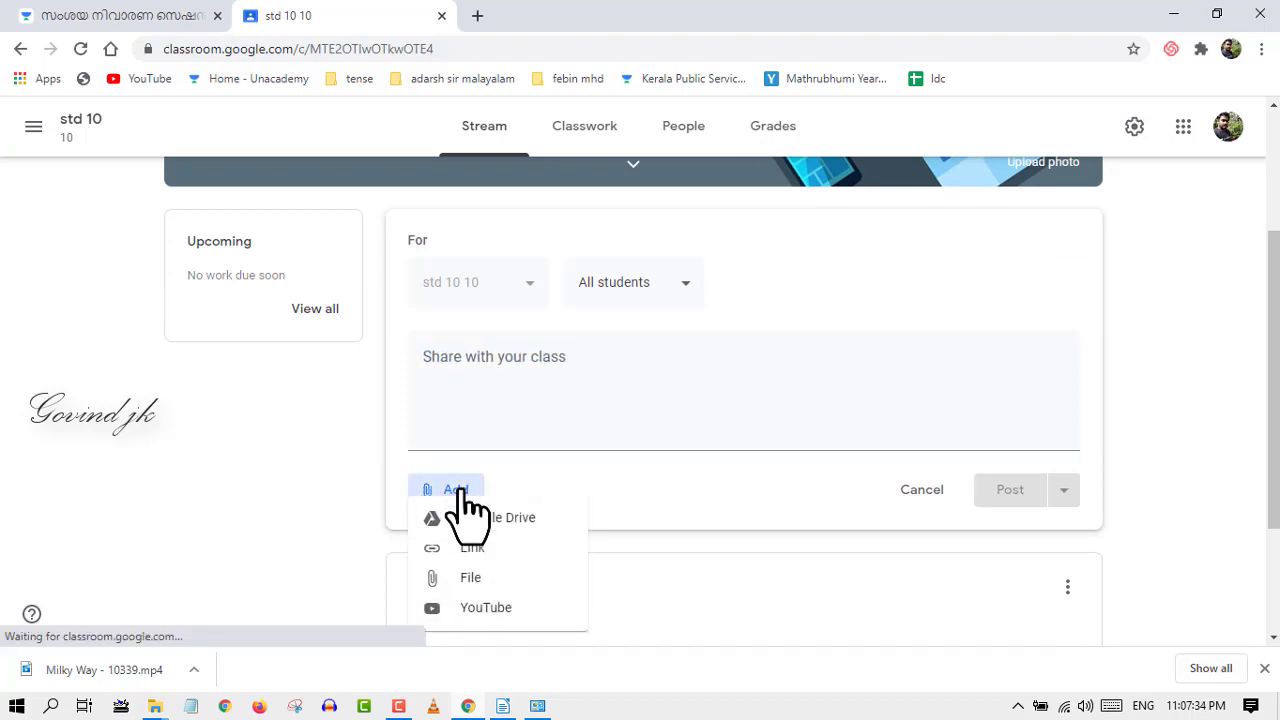
pyautogui.click(510, 610)
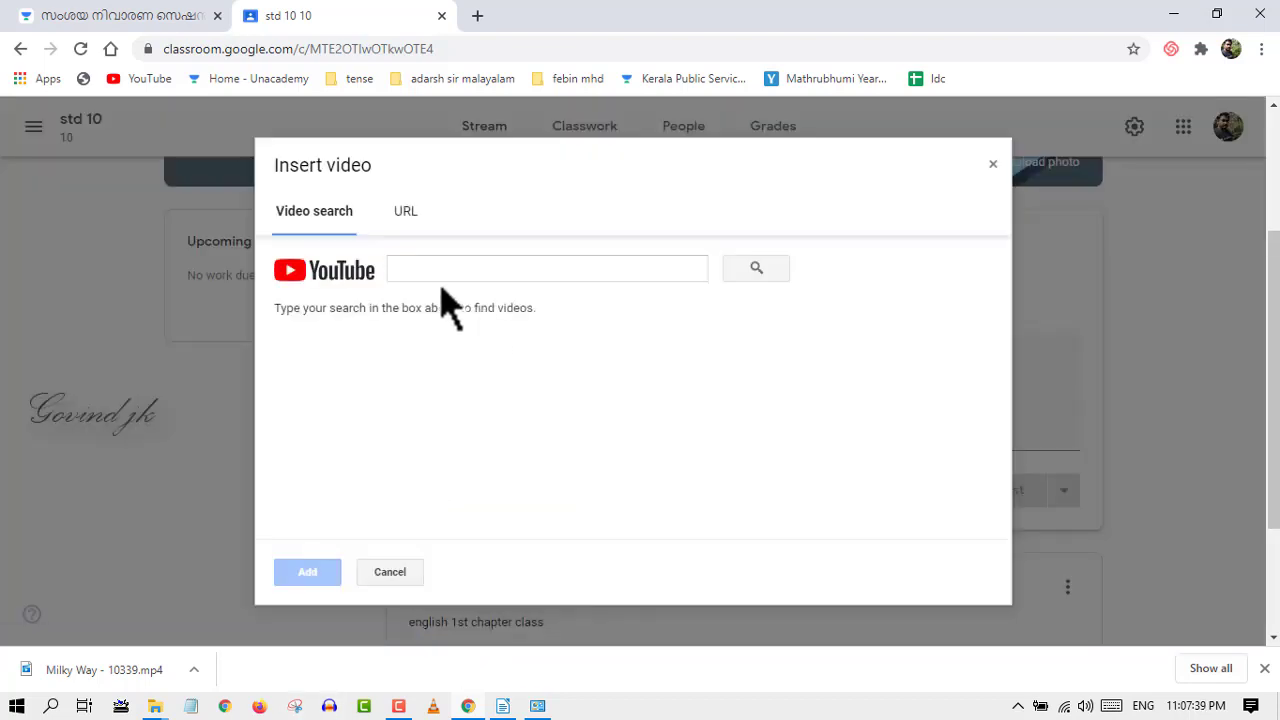
pyautogui.click(423, 270)
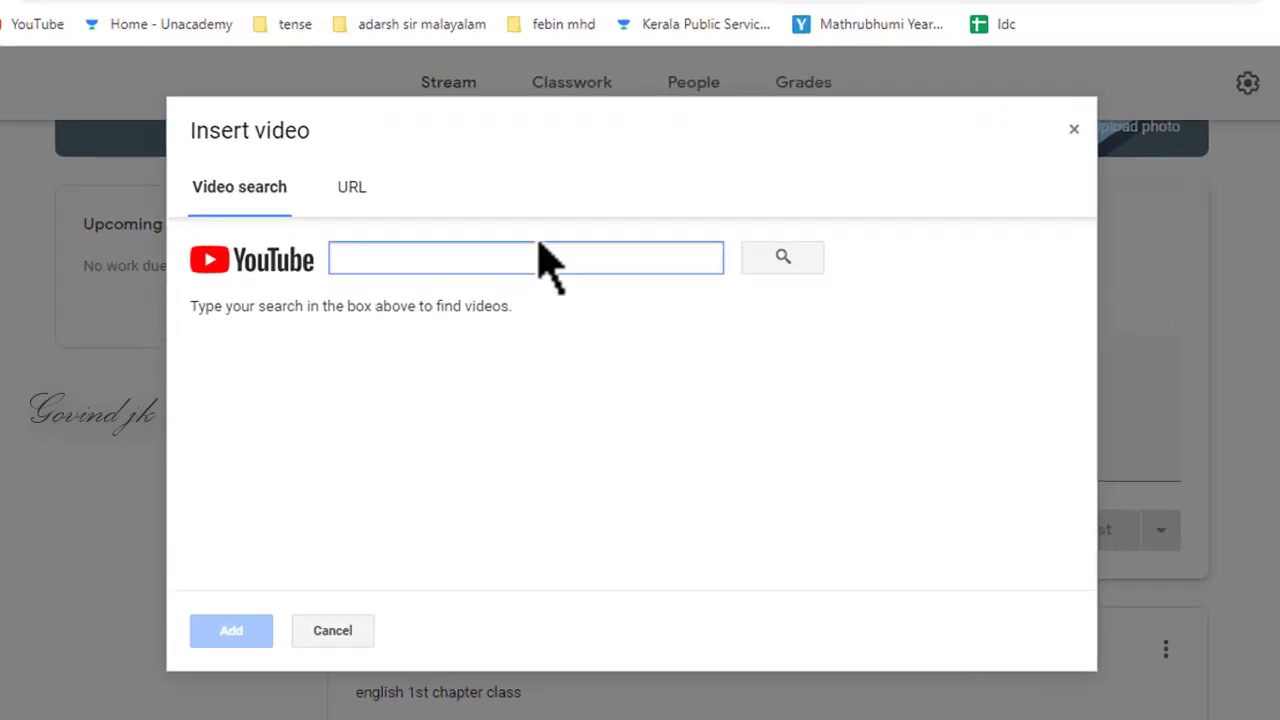
pyautogui.click(351, 188)
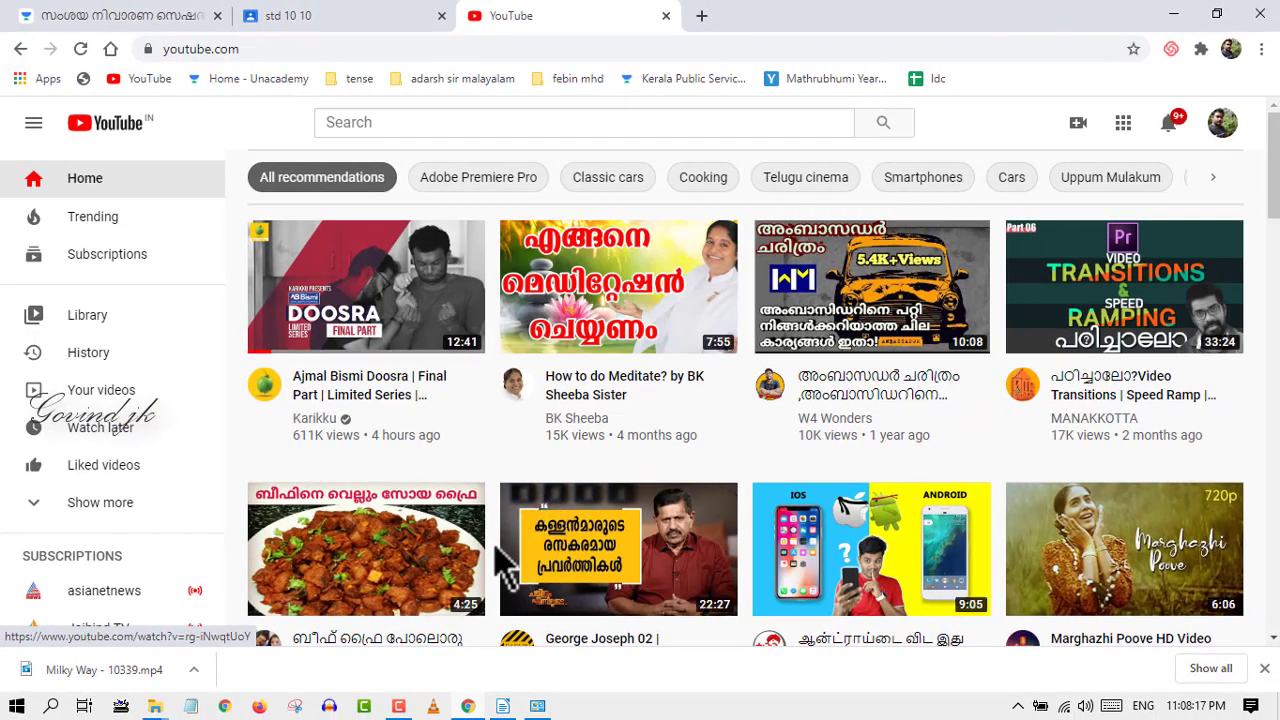
# Step: Open the soya fry recipe video on YouTube and copy its web address
pyautogui.scroll(-2, 510, 560)
pyautogui.click(477, 460)
pyautogui.click(363, 423)
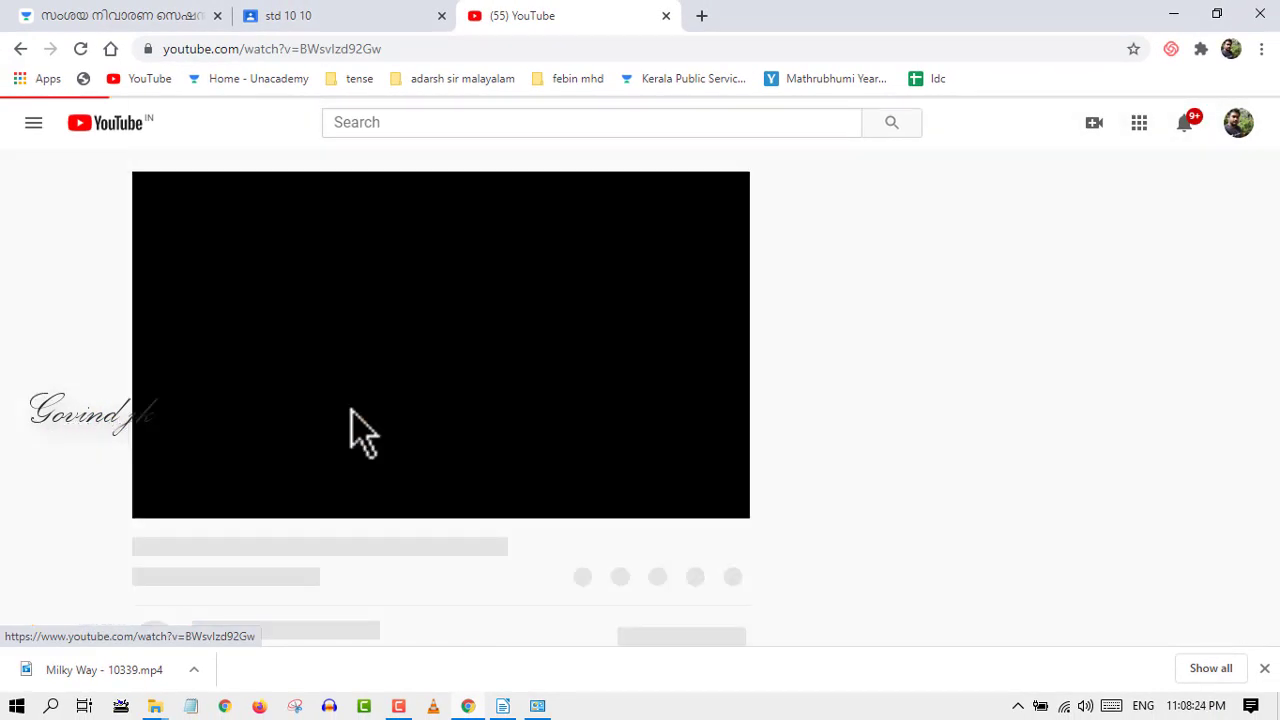
pyautogui.click(157, 501)
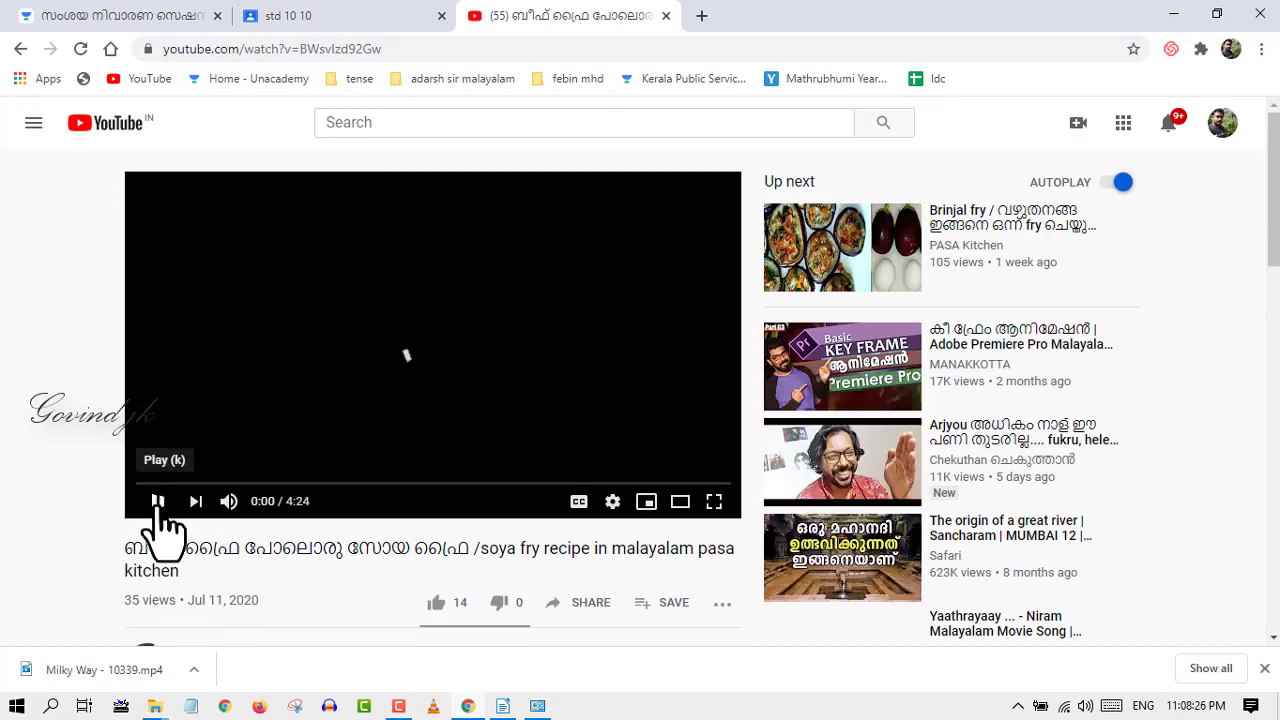
pyautogui.click(220, 50)
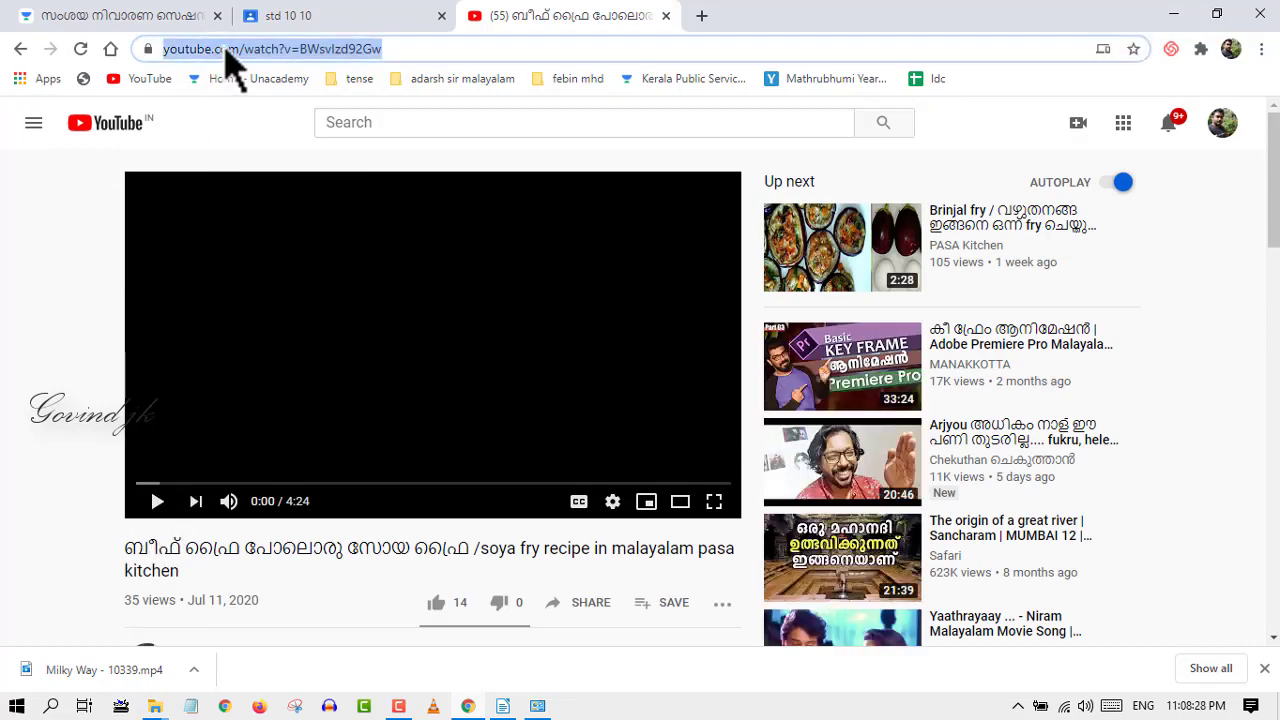
pyautogui.rightClick(229, 50)
pyautogui.click(271, 174)
# Step: Switch back to Google Classroom and attach the YouTube video to the new announcement using the copied URL
pyautogui.click(357, 14)
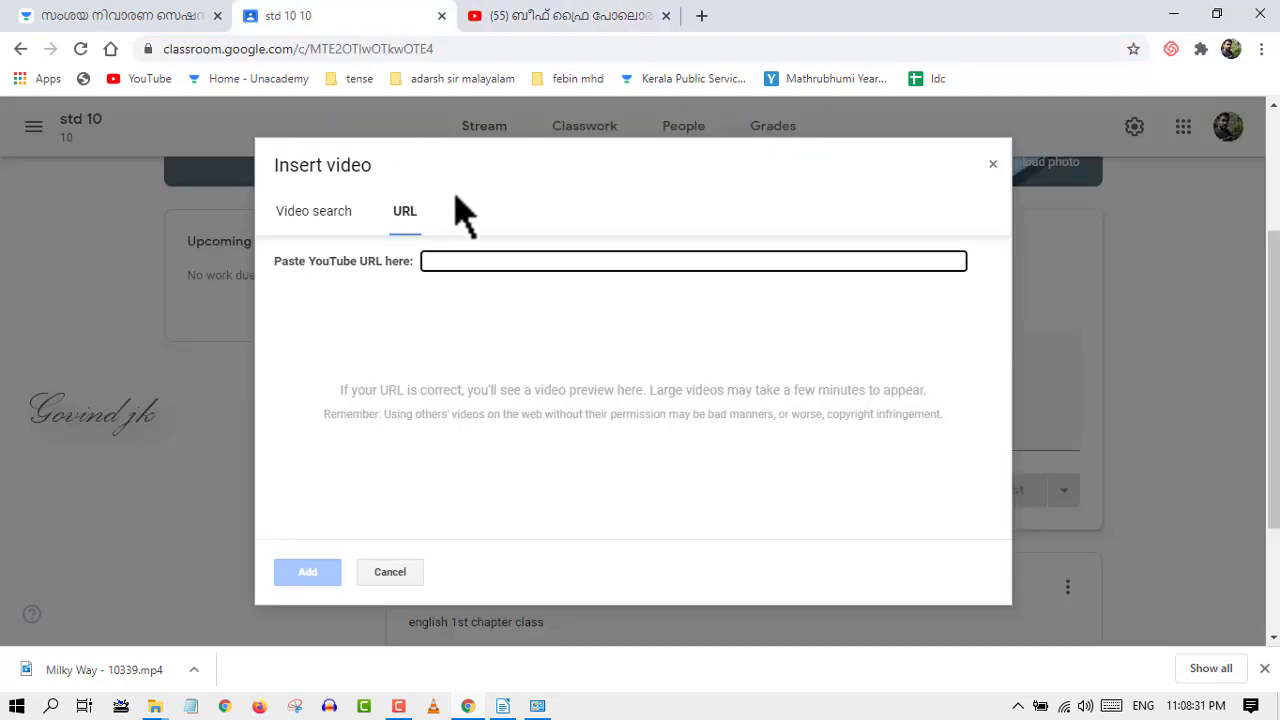
pyautogui.rightClick(444, 262)
pyautogui.click(523, 431)
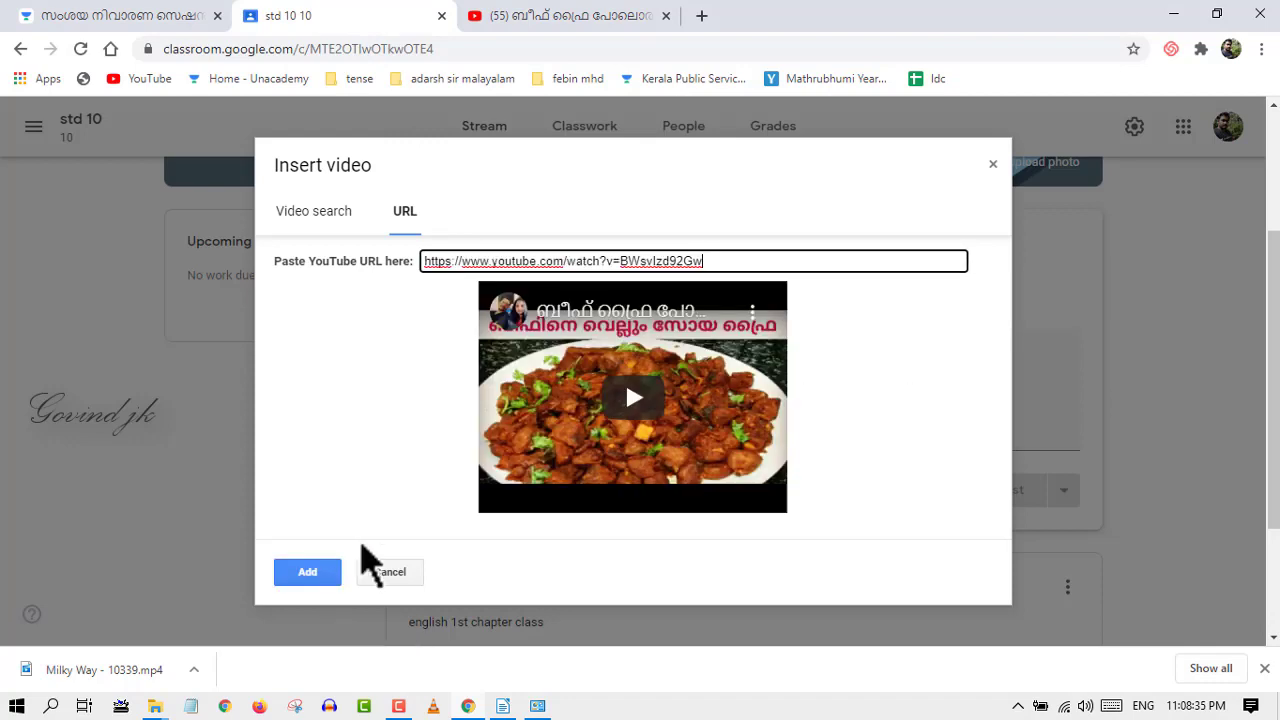
pyautogui.click(320, 573)
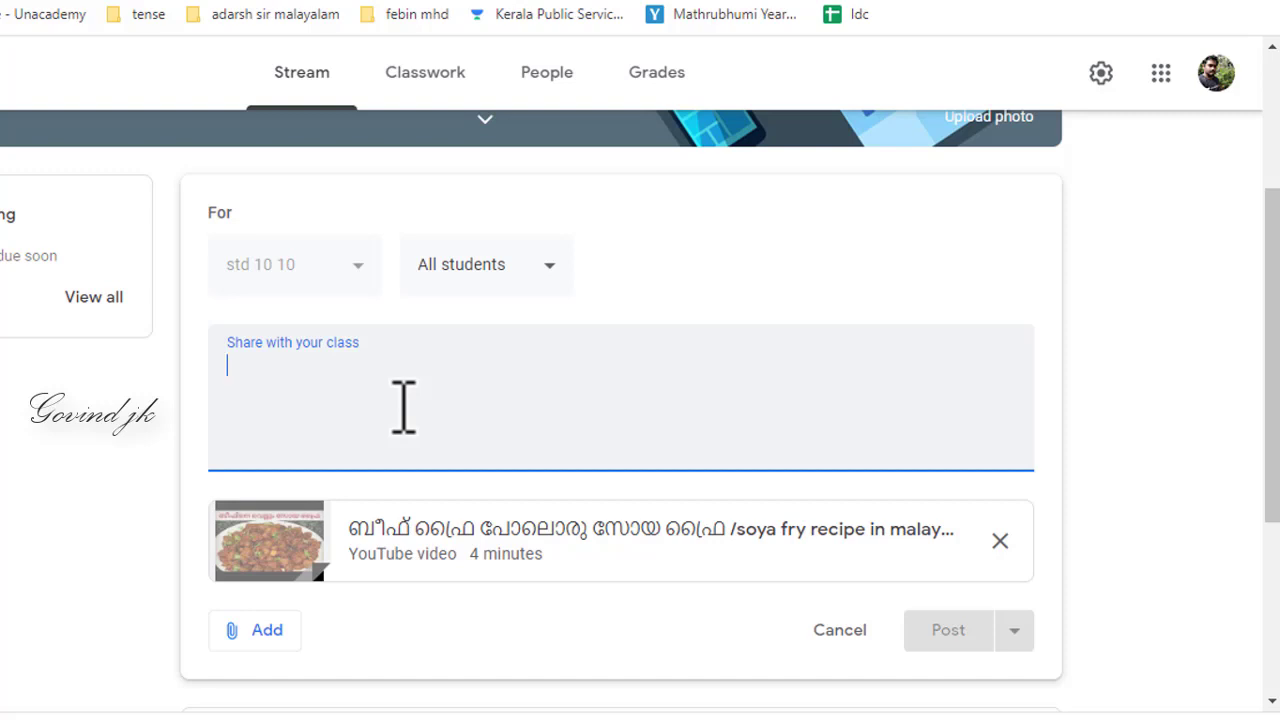
# Step: Enter "sample ......" as the announcement's message and post it to the class immediately
pyautogui.write('sample')
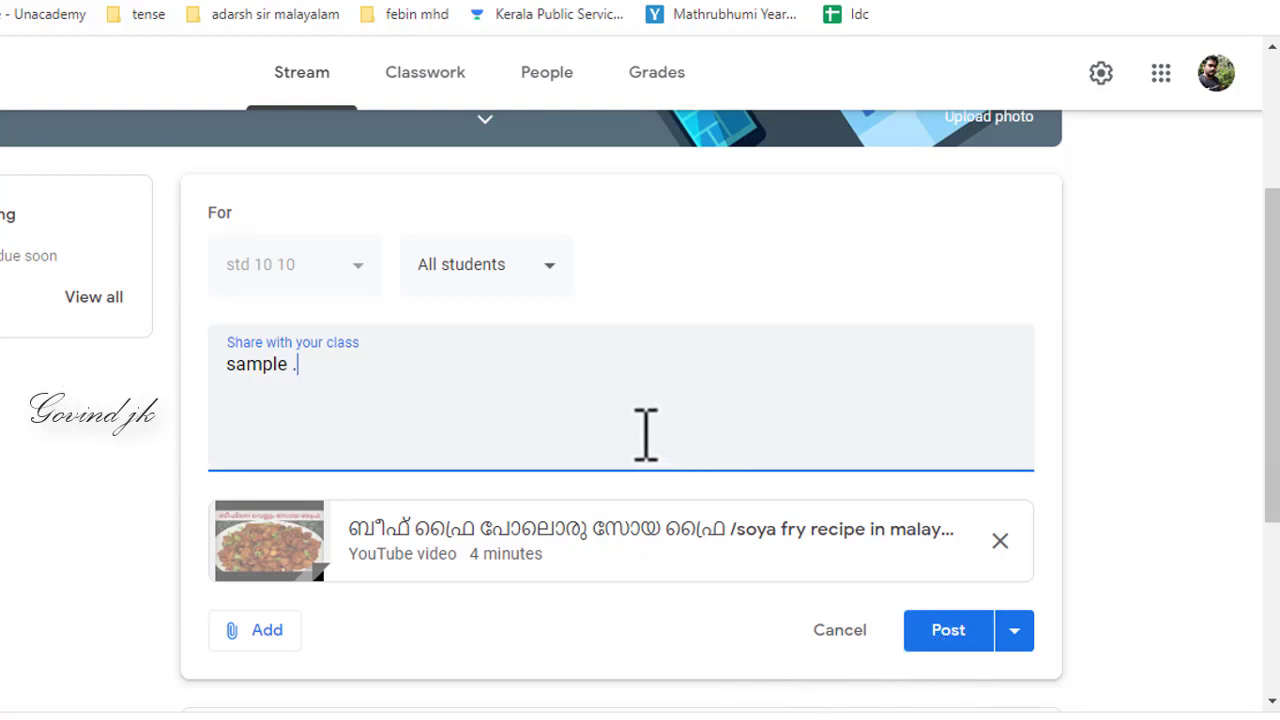
pyautogui.write('......')
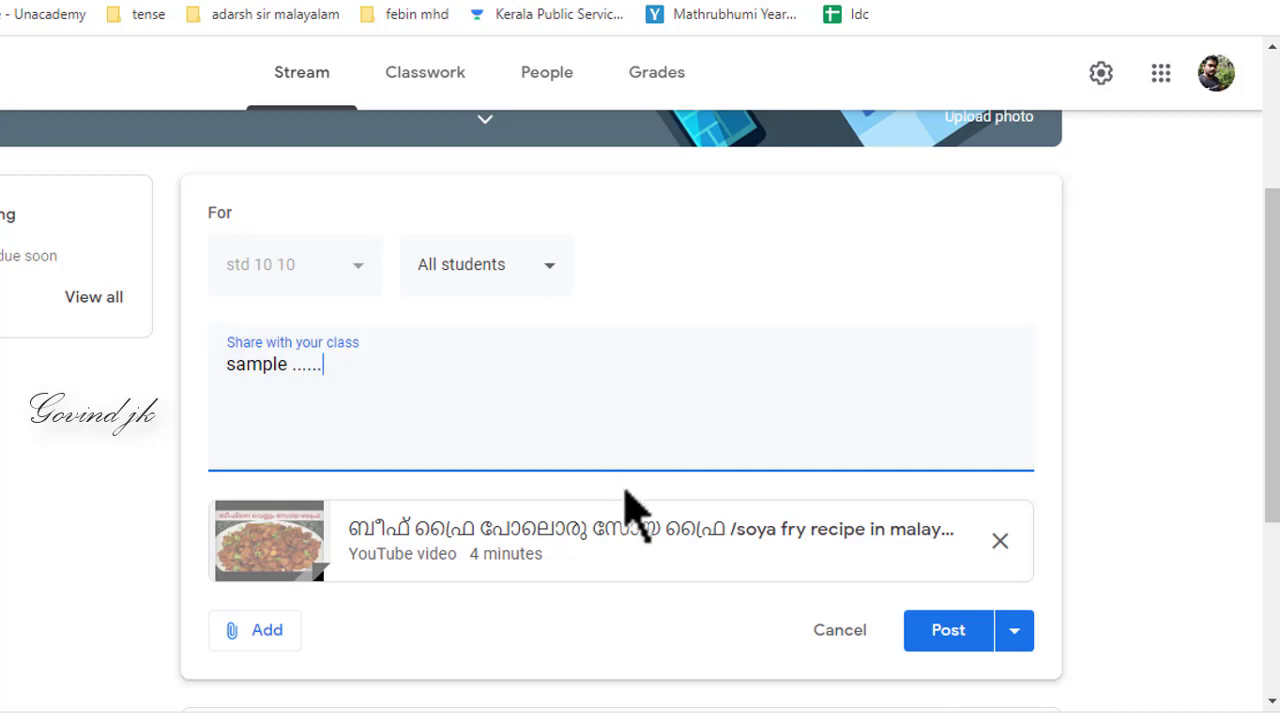
pyautogui.click(1012, 631)
pyautogui.click(786, 694)
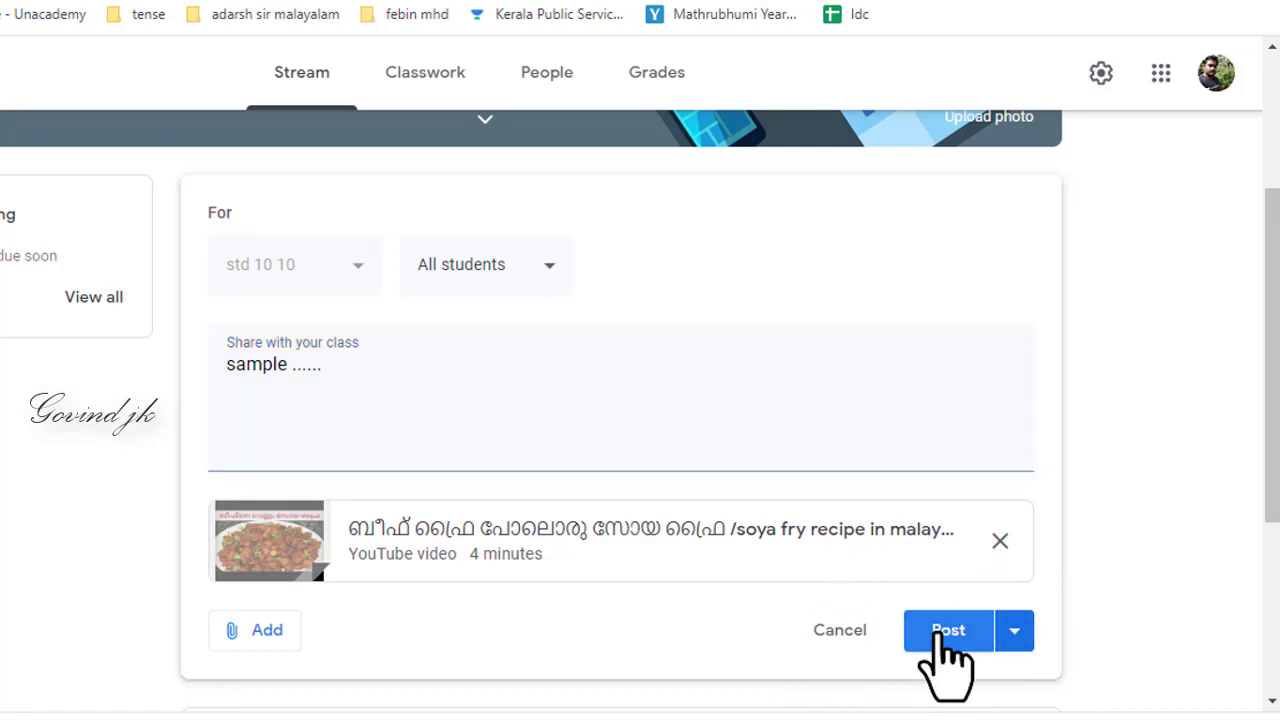
pyautogui.click(1013, 635)
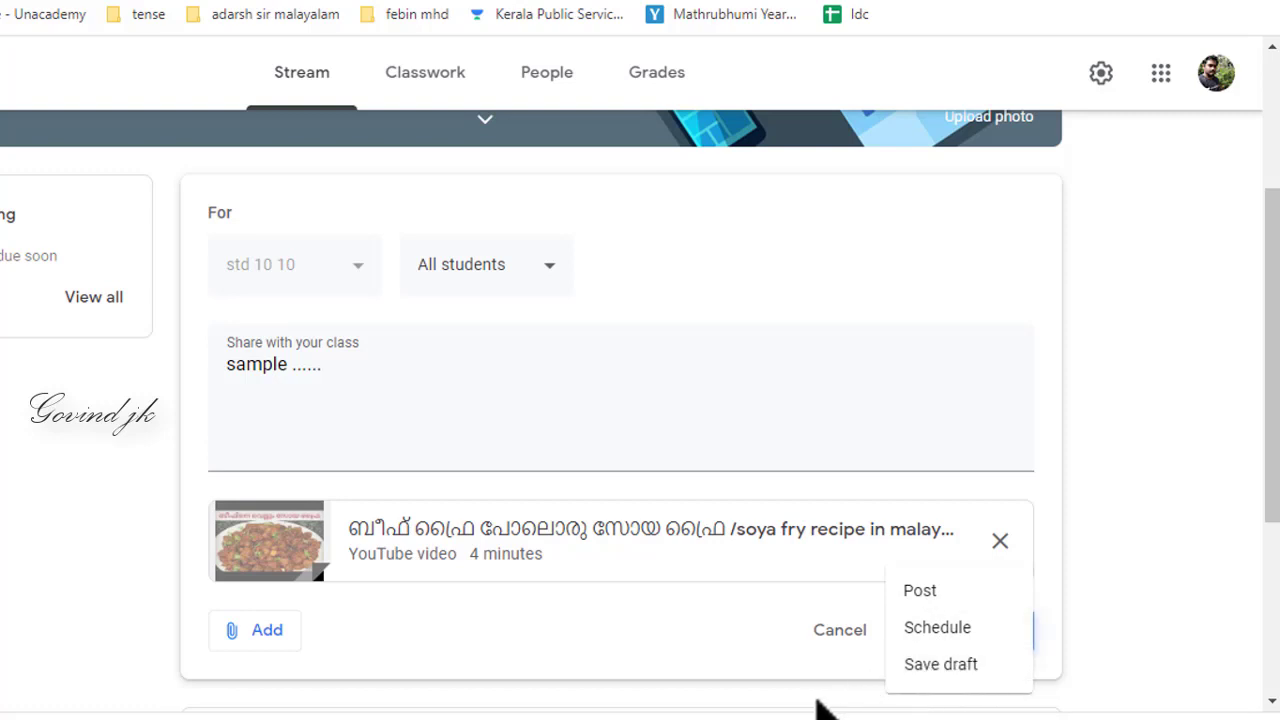
pyautogui.click(943, 598)
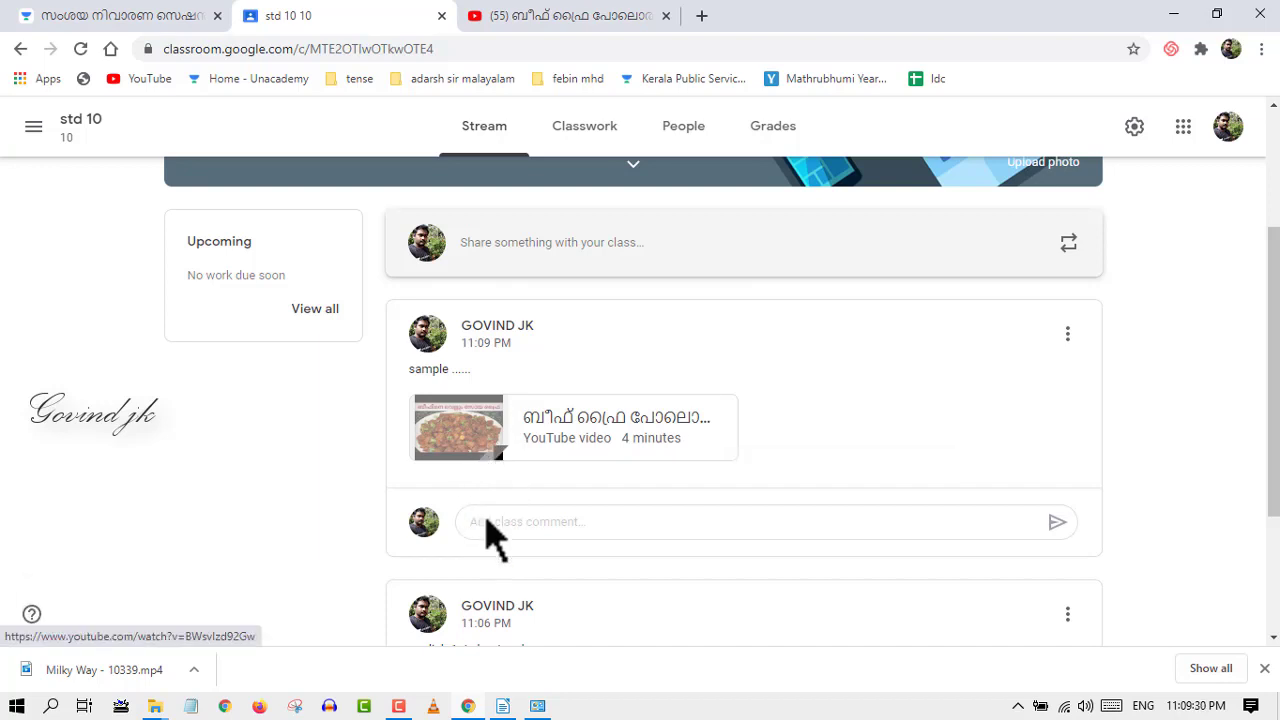
# Step: Look over the kinds of work that can be created in the class's Classwork section
pyautogui.click(585, 125)
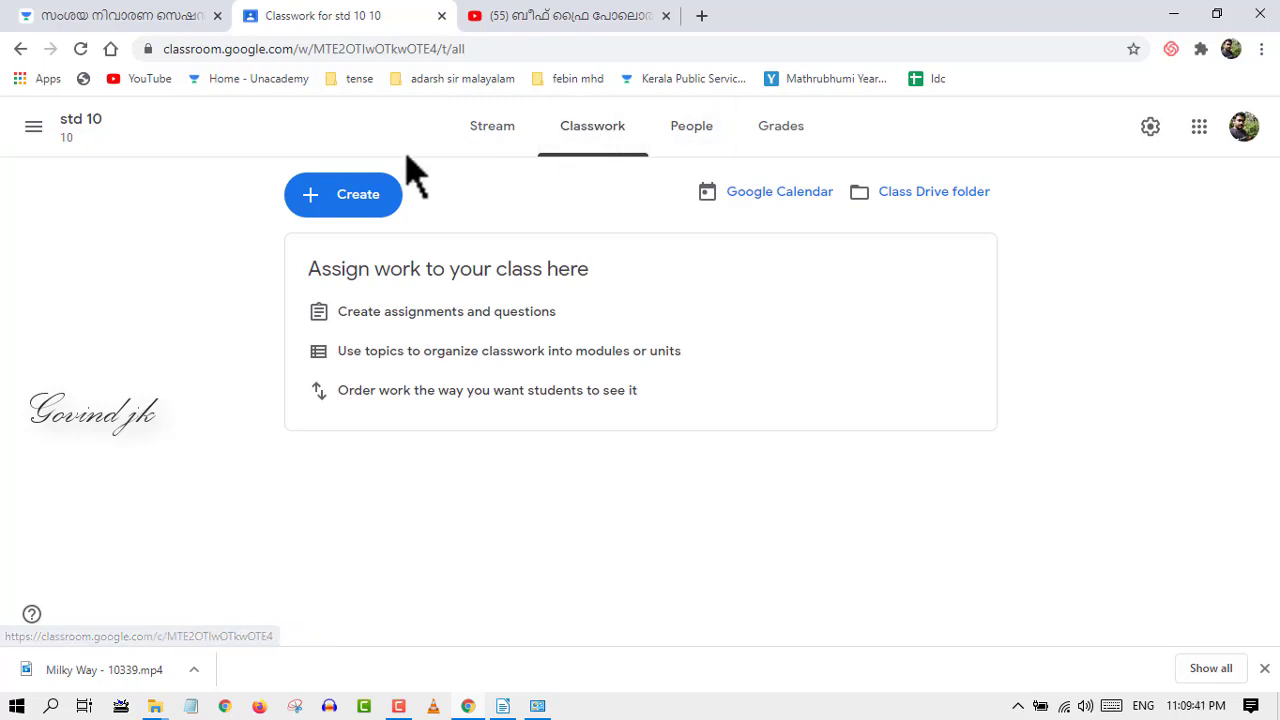
pyautogui.click(340, 196)
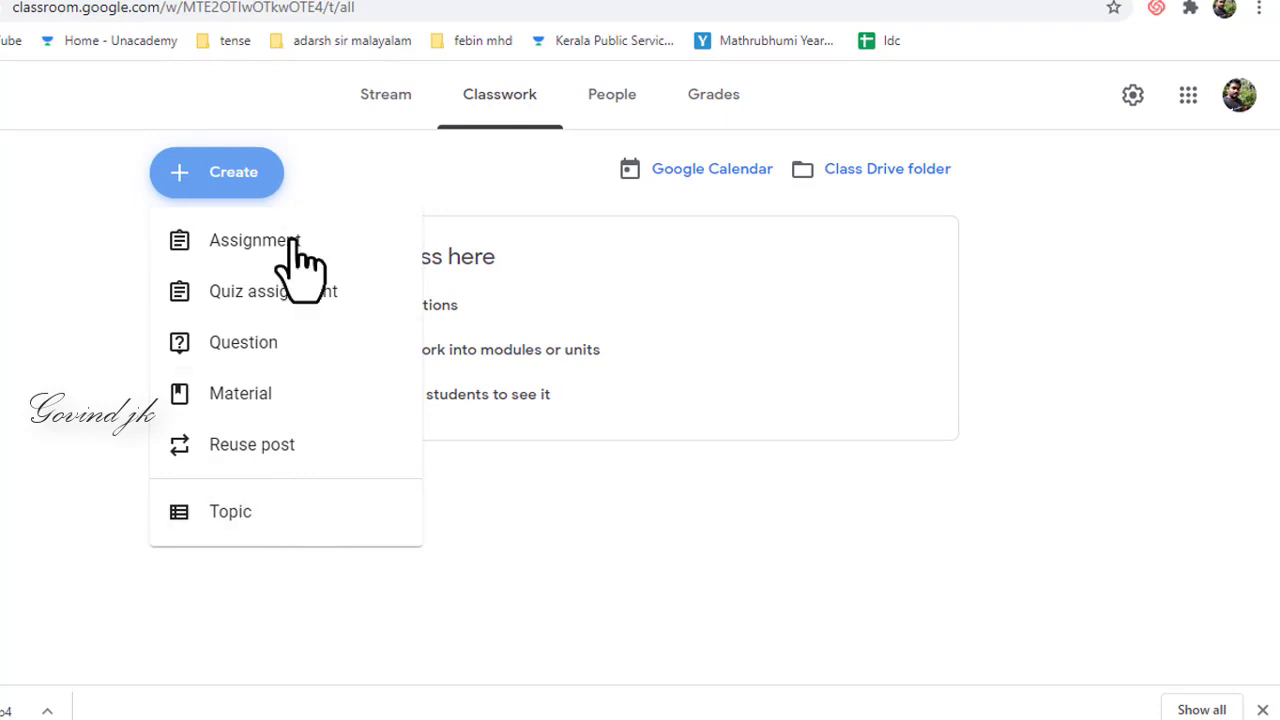
pyautogui.click(384, 102)
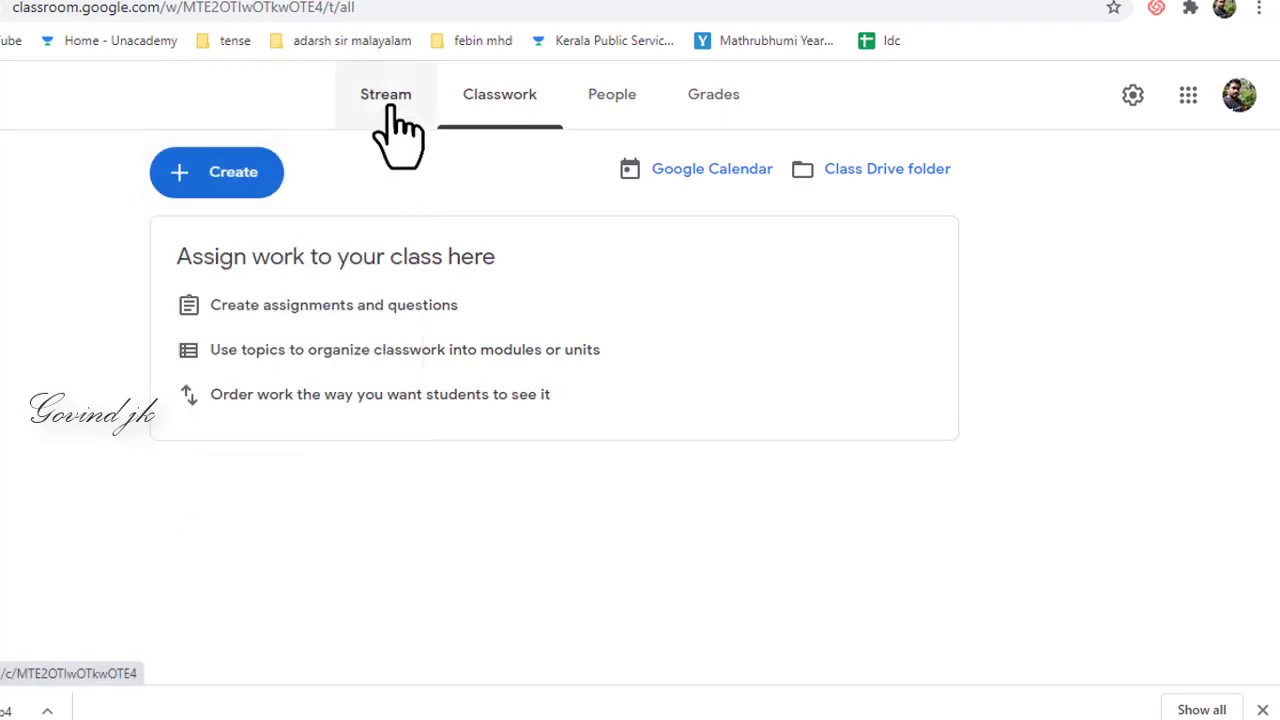
# Step: Go back to the class stream and review the announcements posted there
pyautogui.click(384, 102)
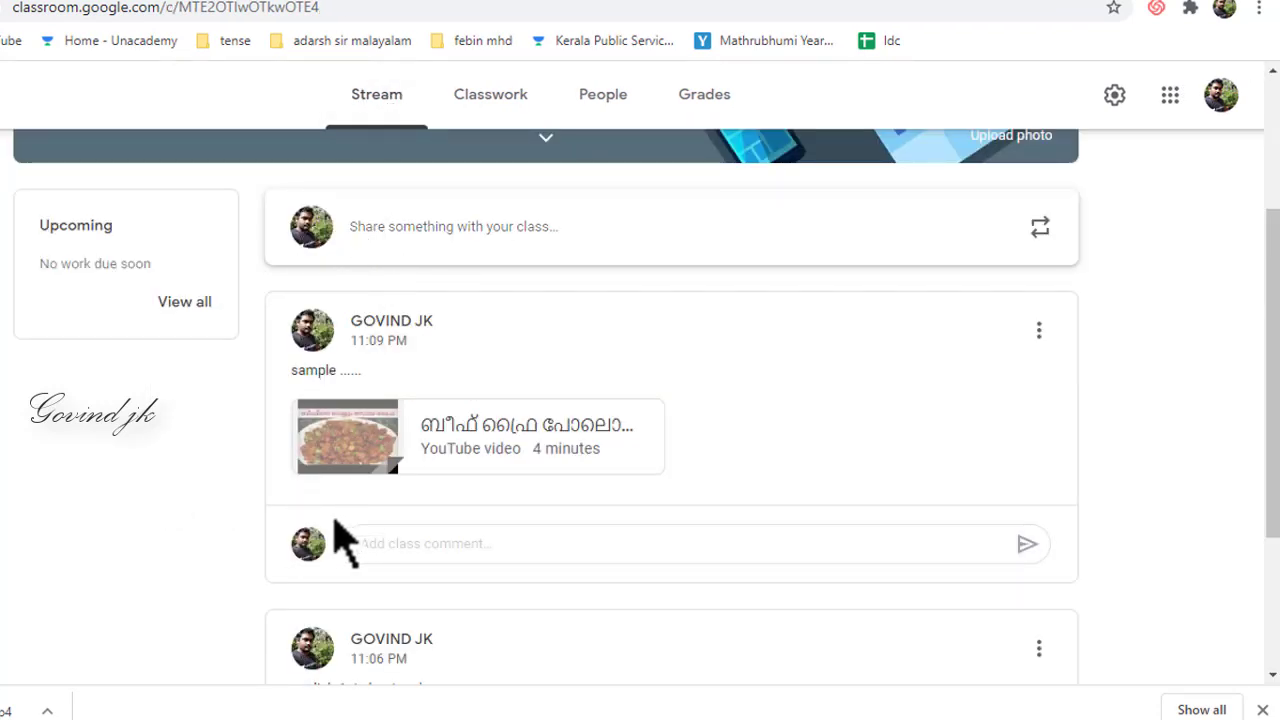
pyautogui.scroll(-3, 348, 545)
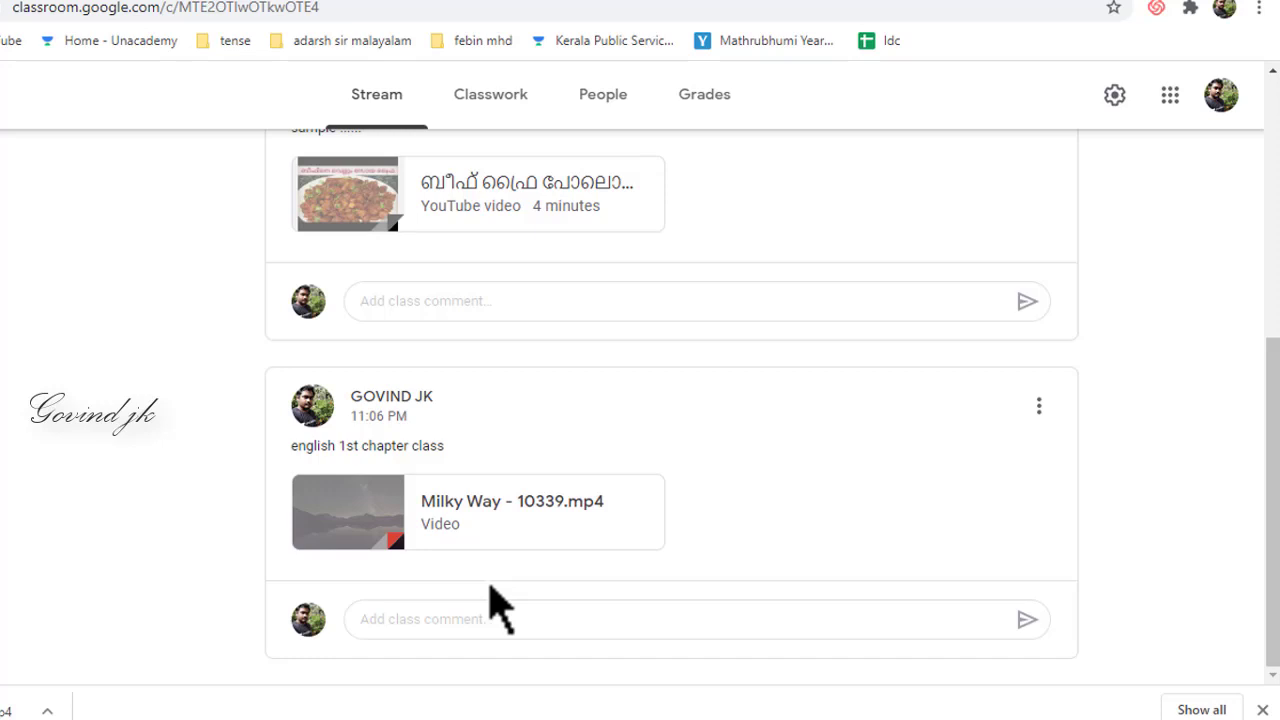
pyautogui.scroll(4, 500, 605)
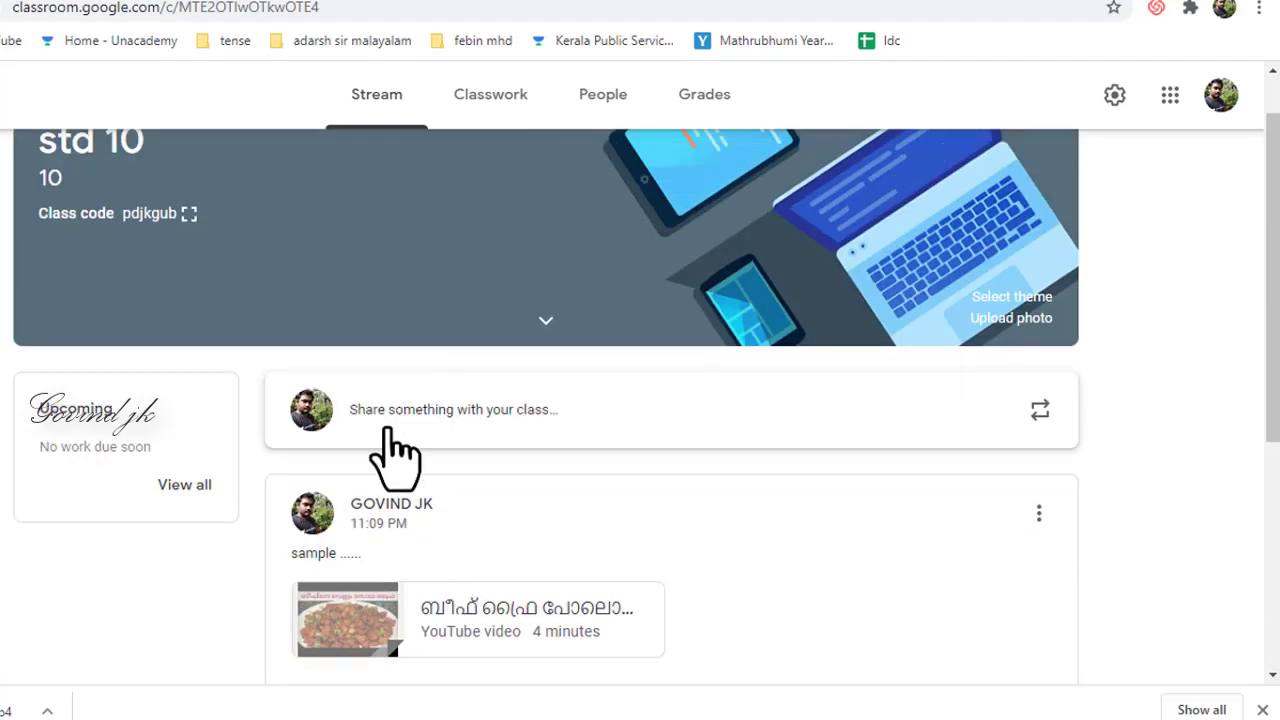
pyautogui.scroll(1, 394, 457)
pyautogui.scroll(-3, 382, 462)
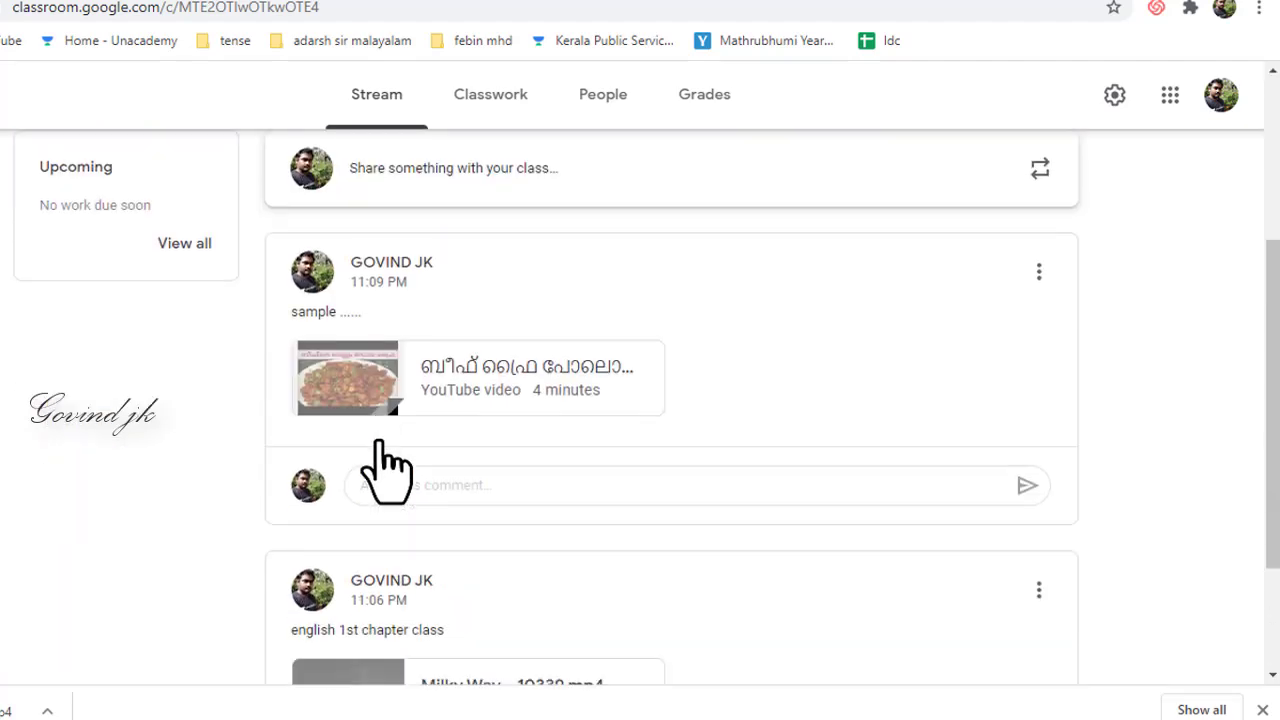
pyautogui.scroll(3, 388, 466)
pyautogui.scroll(-4, 413, 515)
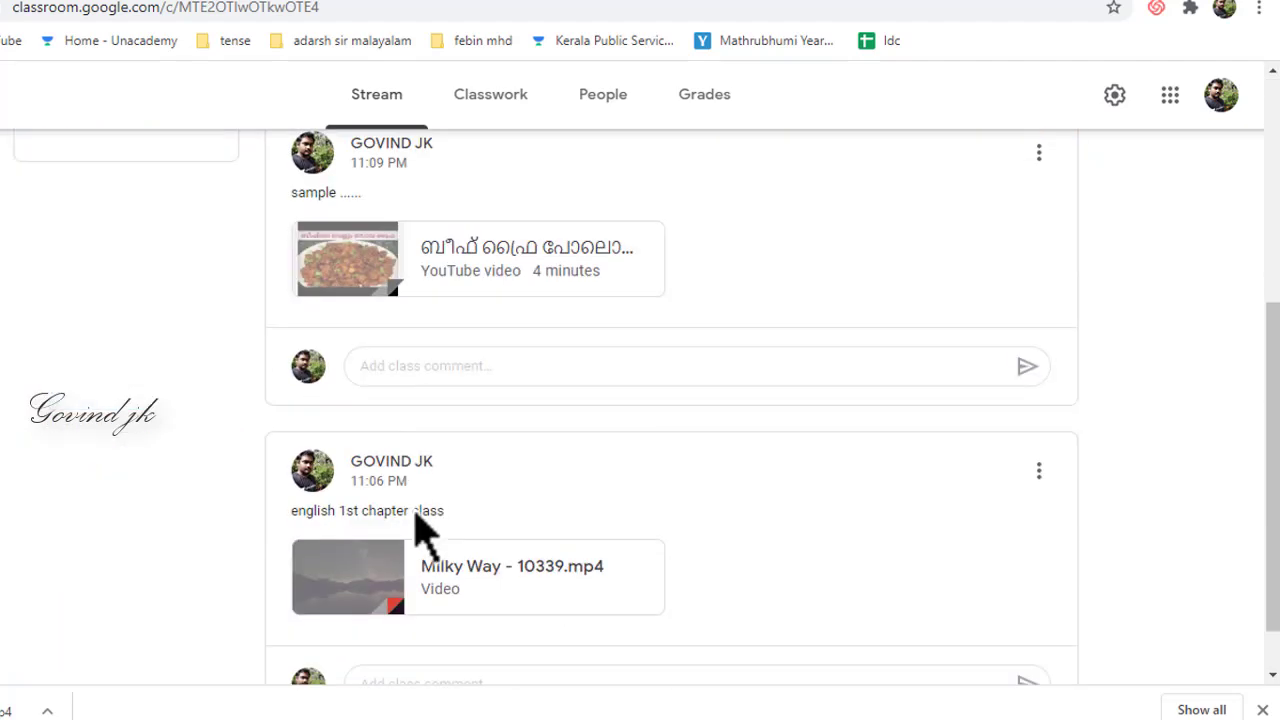
pyautogui.scroll(4, 418, 528)
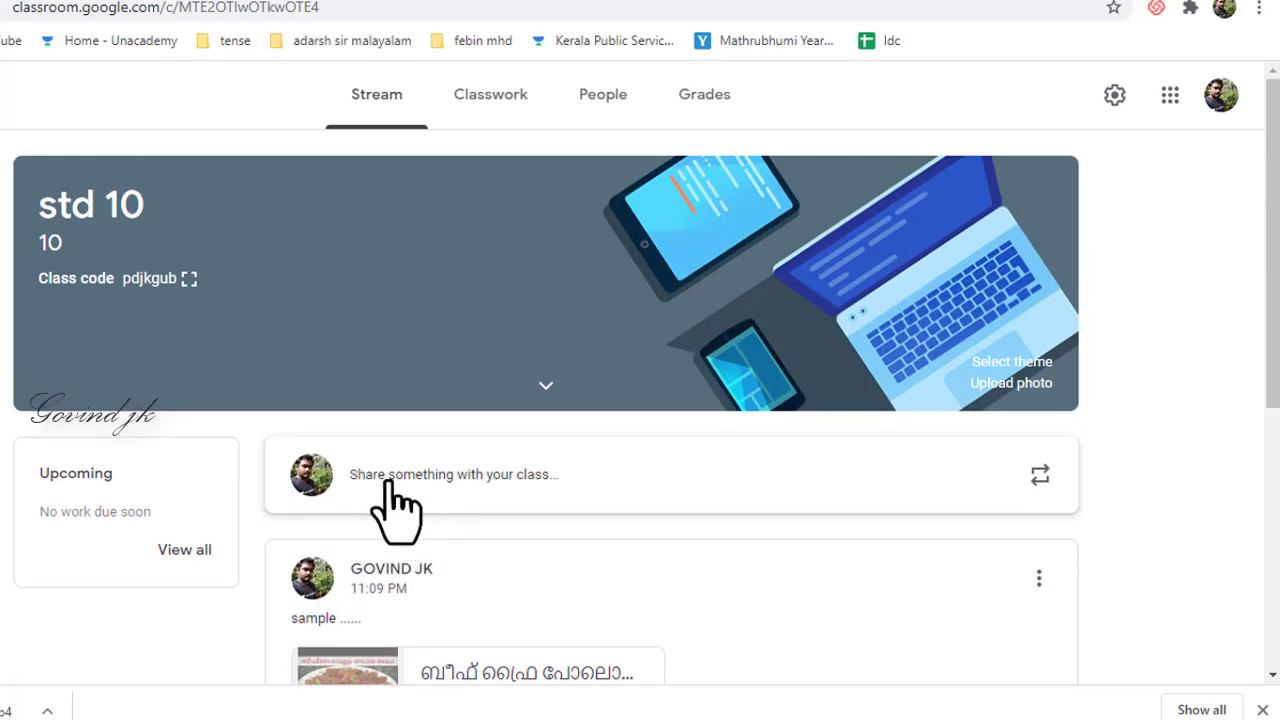
# Step: Start a new class announcement for all students and look over its attachment options without adding one
pyautogui.click(389, 480)
pyautogui.scroll(-5, 385, 560)
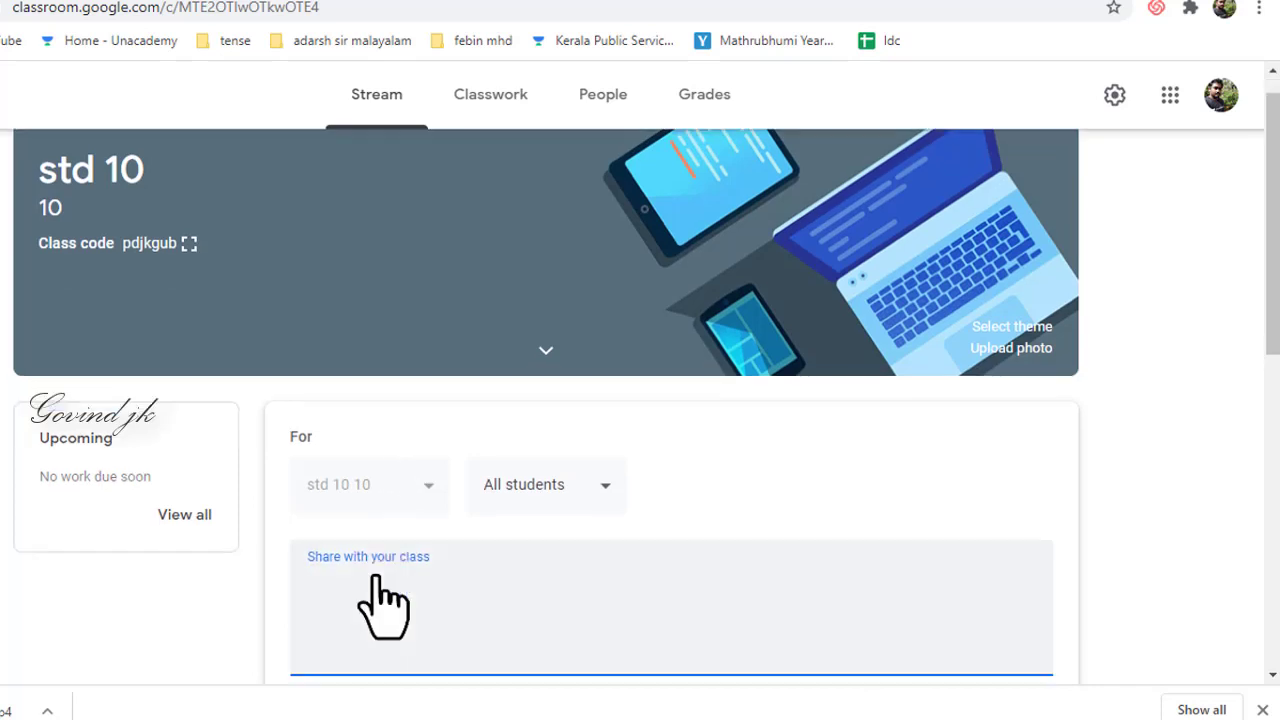
pyautogui.click(330, 340)
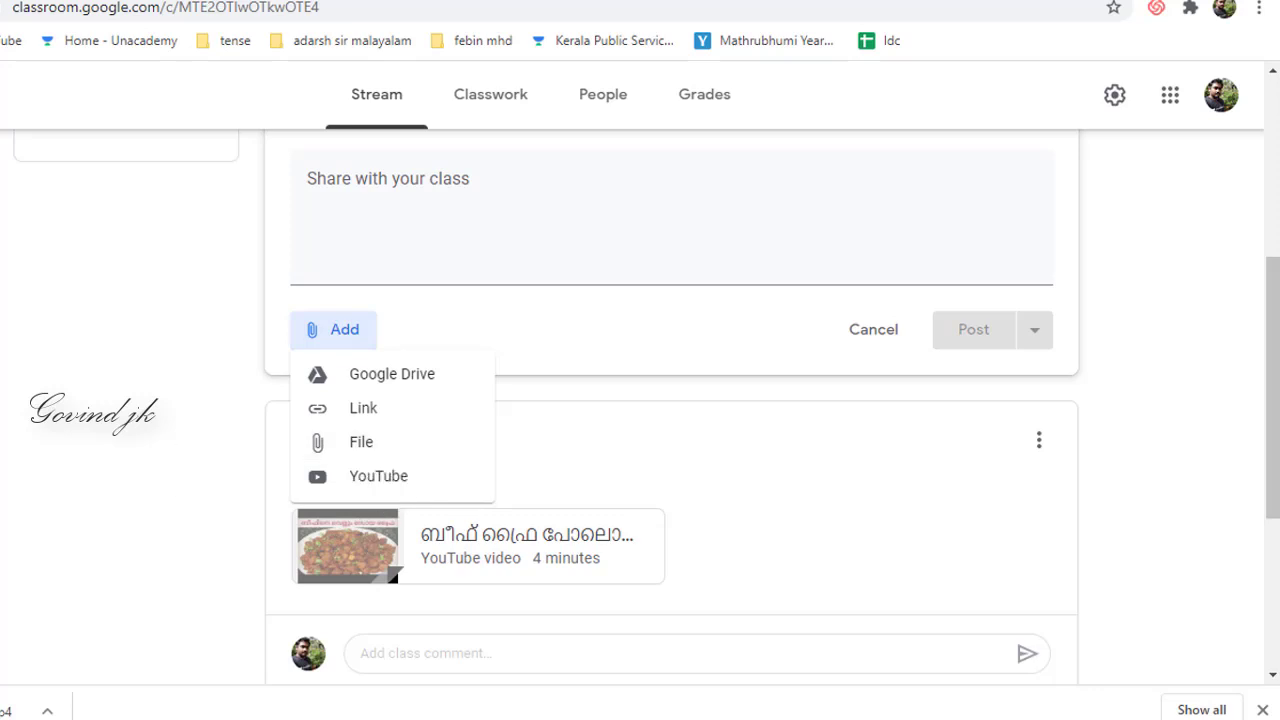
pyautogui.press('Escape')
pyautogui.scroll(3, 308, 608)
# Step: Enter "please join class" as the announcement's message, correcting the misspelled words, and post it to the stream
pyautogui.click(383, 518)
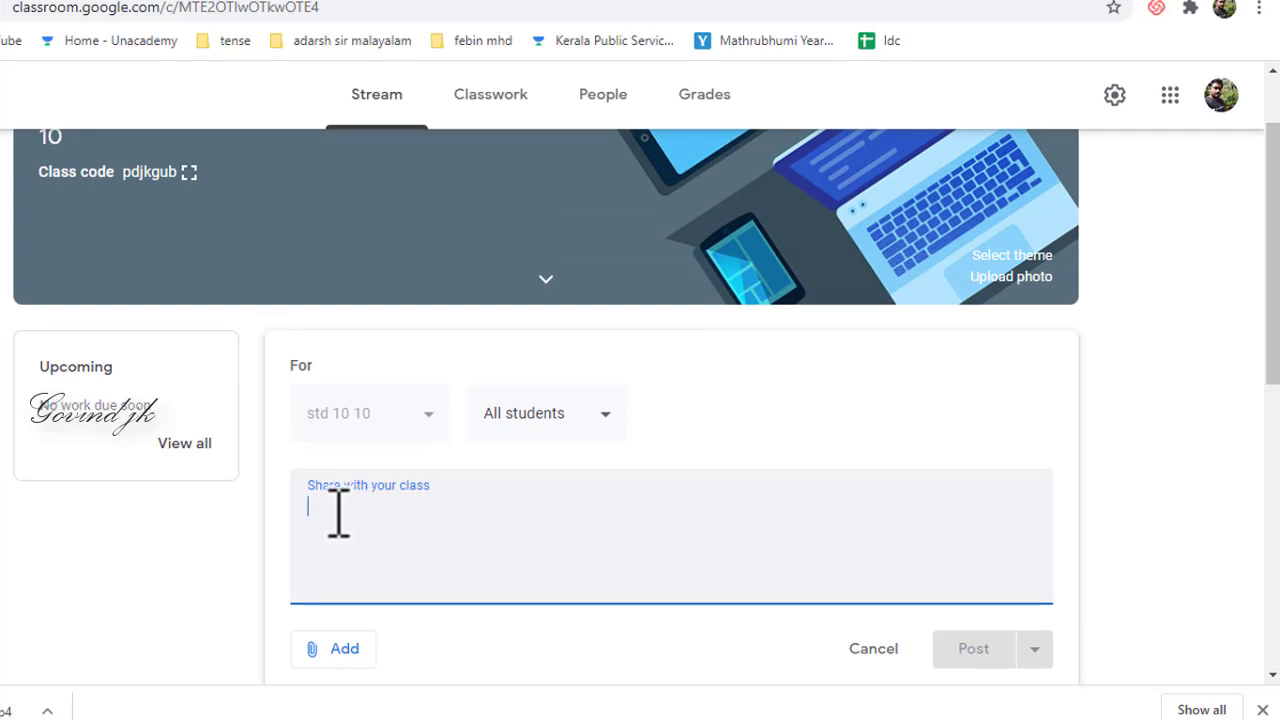
pyautogui.write('pleasjoin class')
pyautogui.rightClick(341, 510)
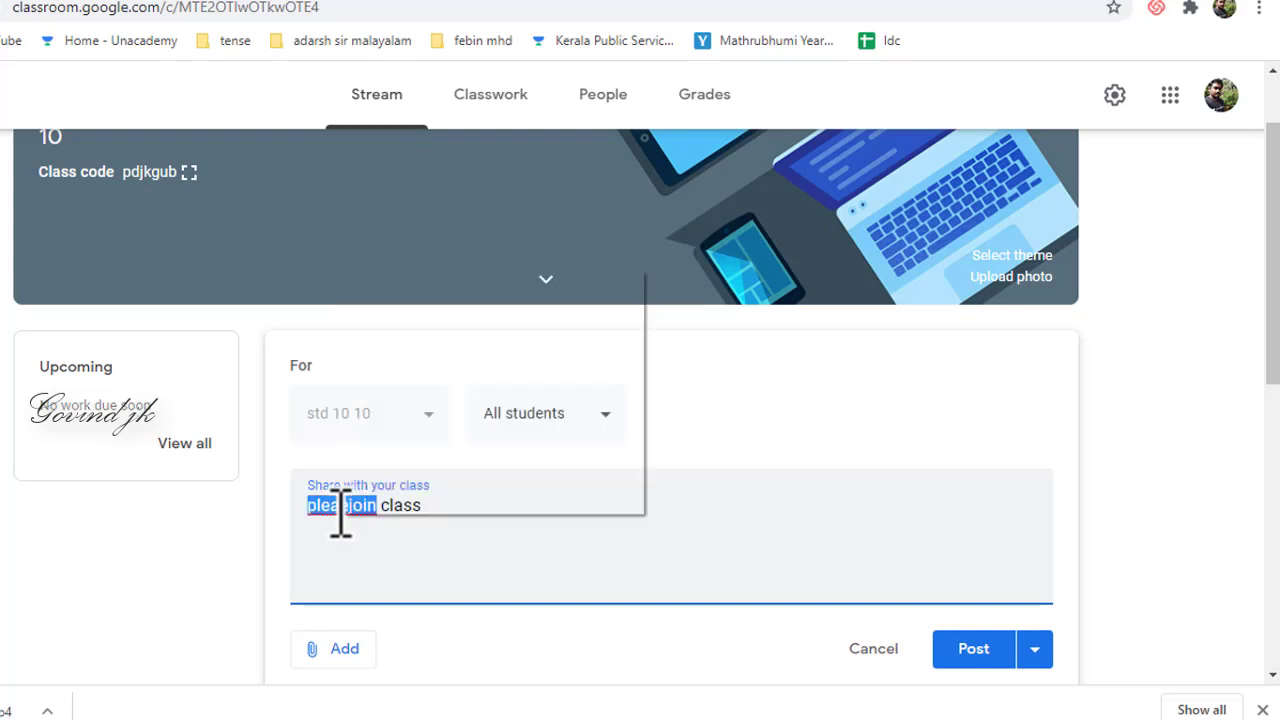
pyautogui.click(395, 280)
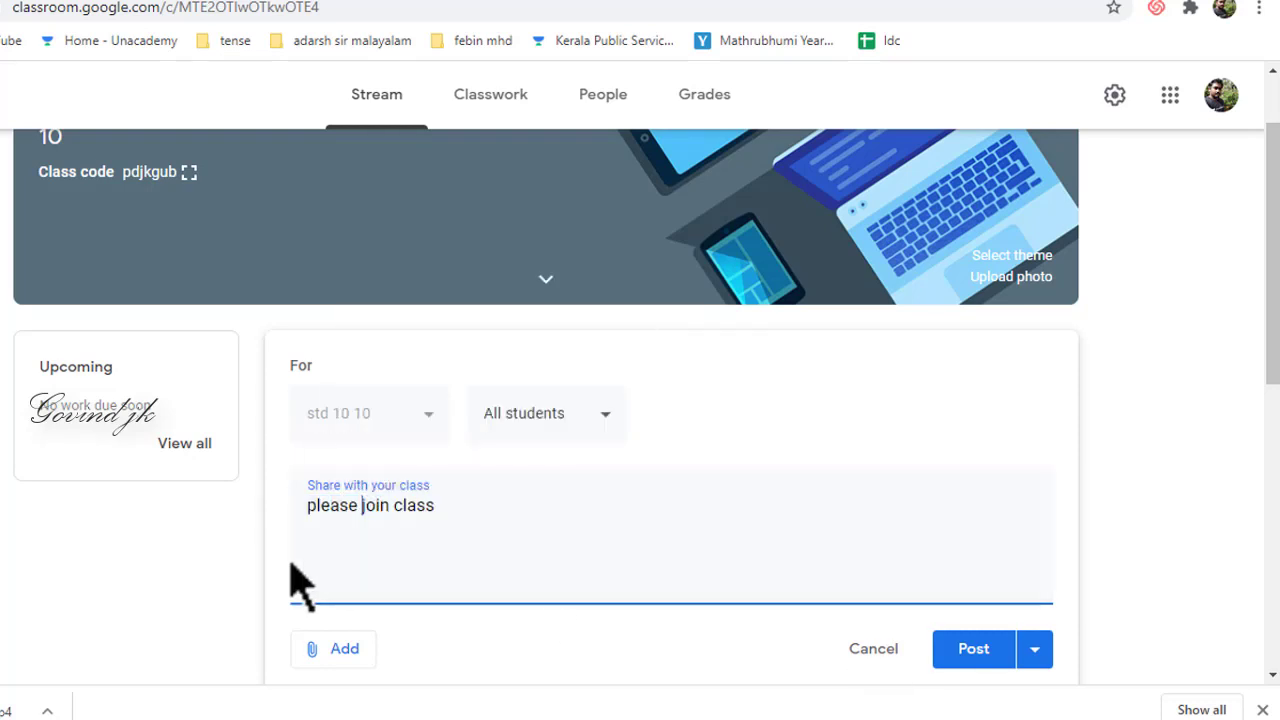
pyautogui.click(962, 655)
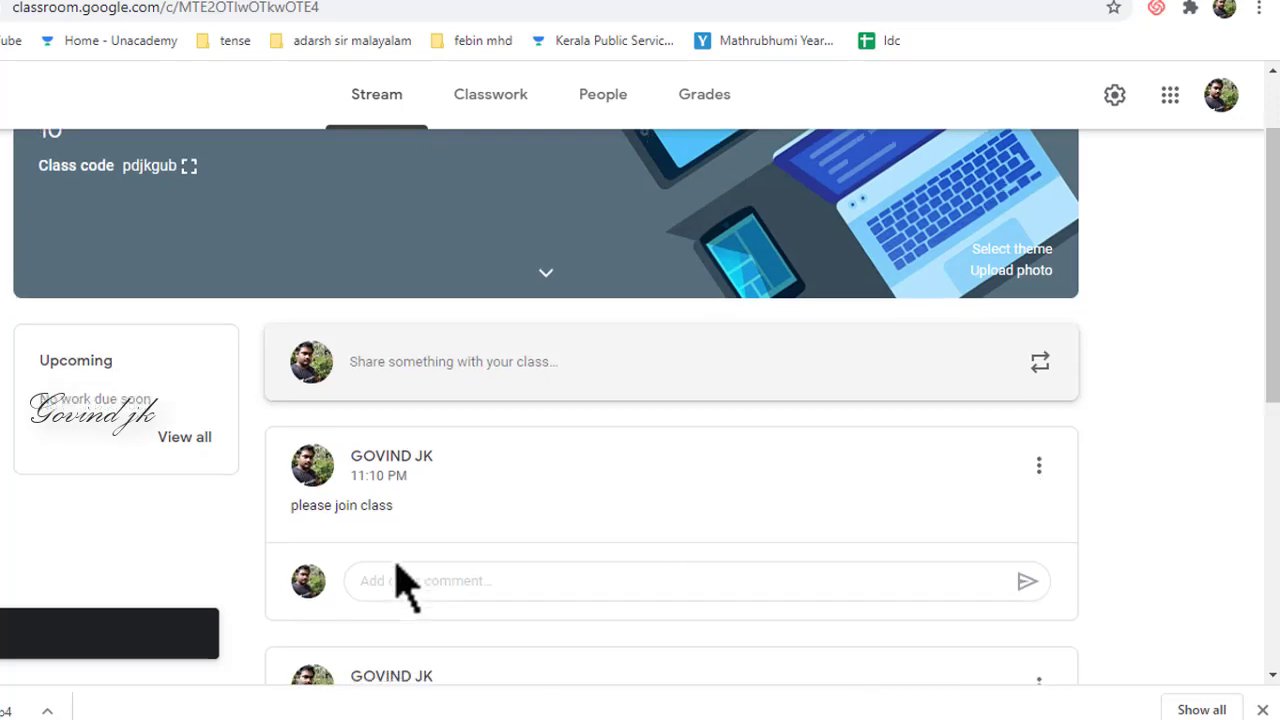
pyautogui.scroll(-3, 394, 583)
pyautogui.scroll(3, 366, 320)
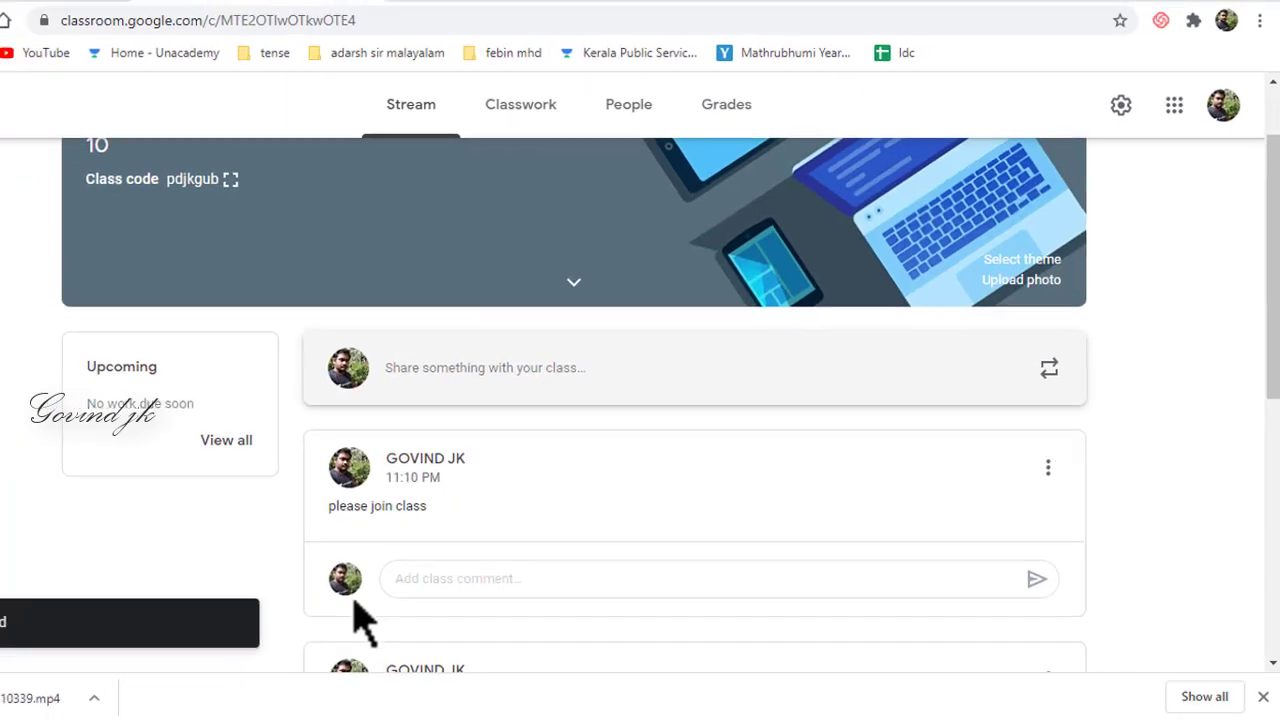
pyautogui.scroll(-3, 362, 620)
pyautogui.scroll(3, 351, 530)
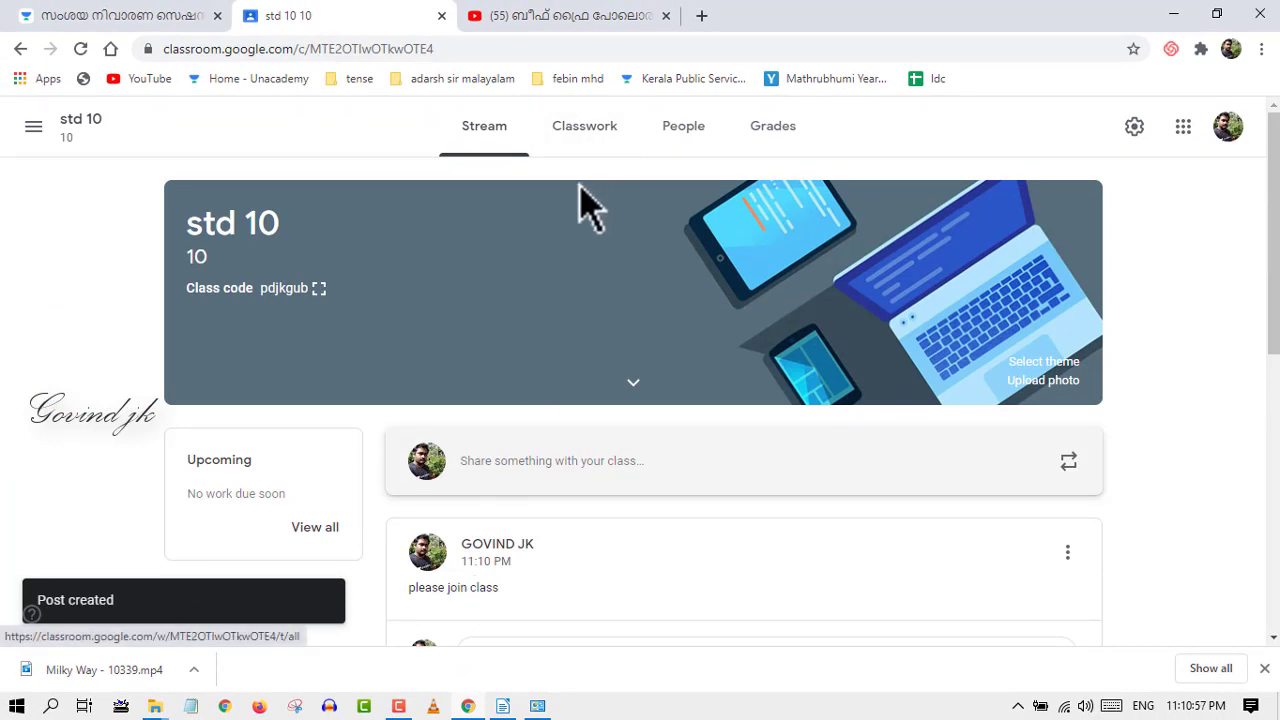
# Step: Open Google Calendar from the class's Classwork section and create an event titled "english live for 10th" with Google Meet video conferencing
pyautogui.click(548, 125)
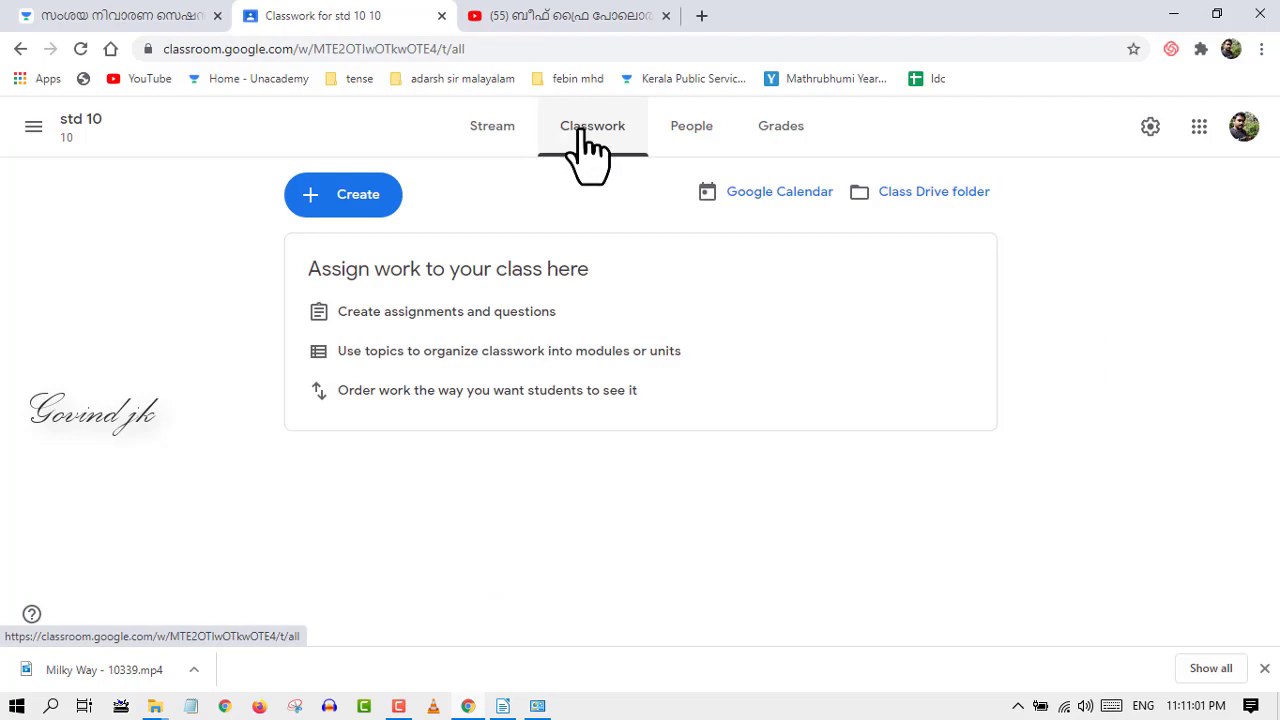
pyautogui.click(797, 218)
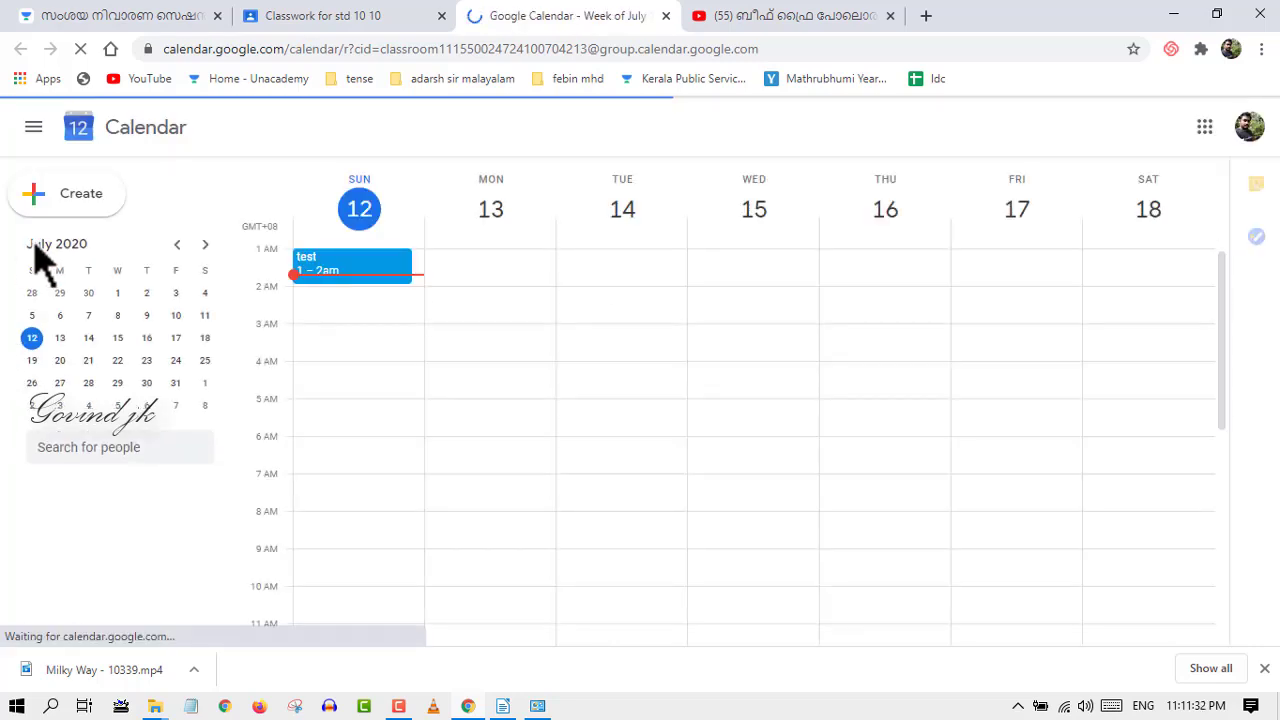
pyautogui.click(84, 198)
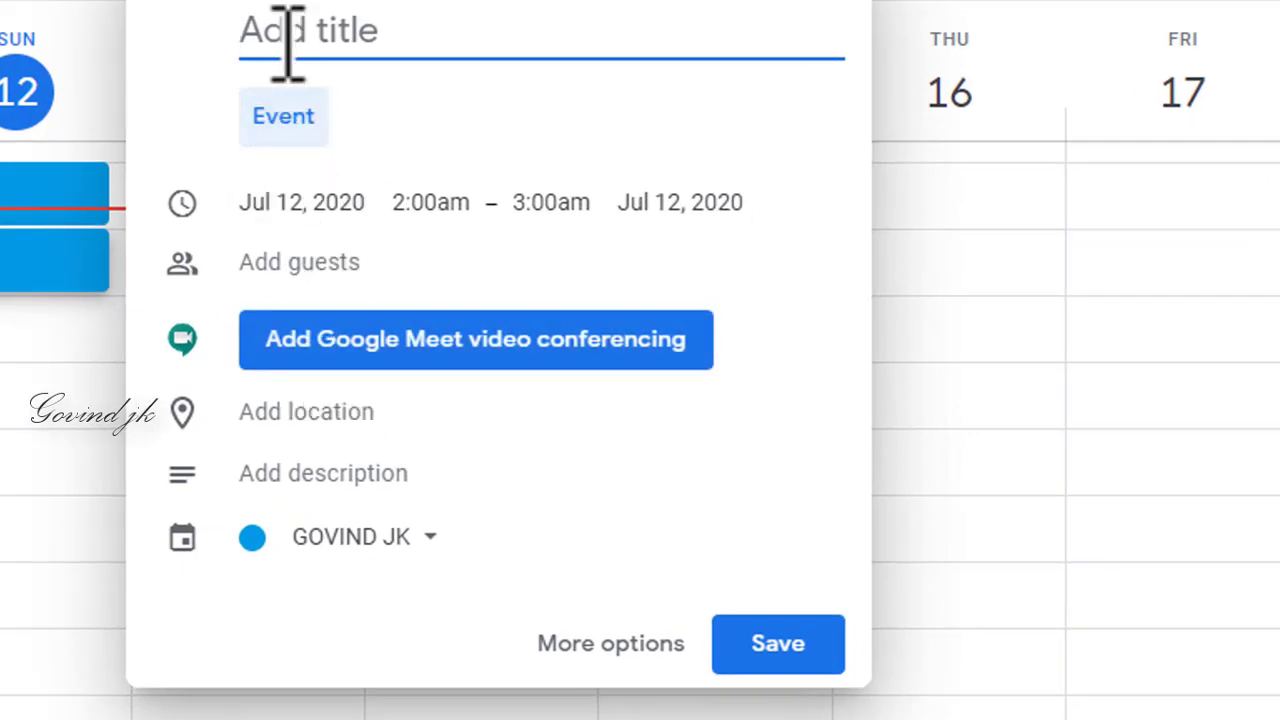
pyautogui.write('en')
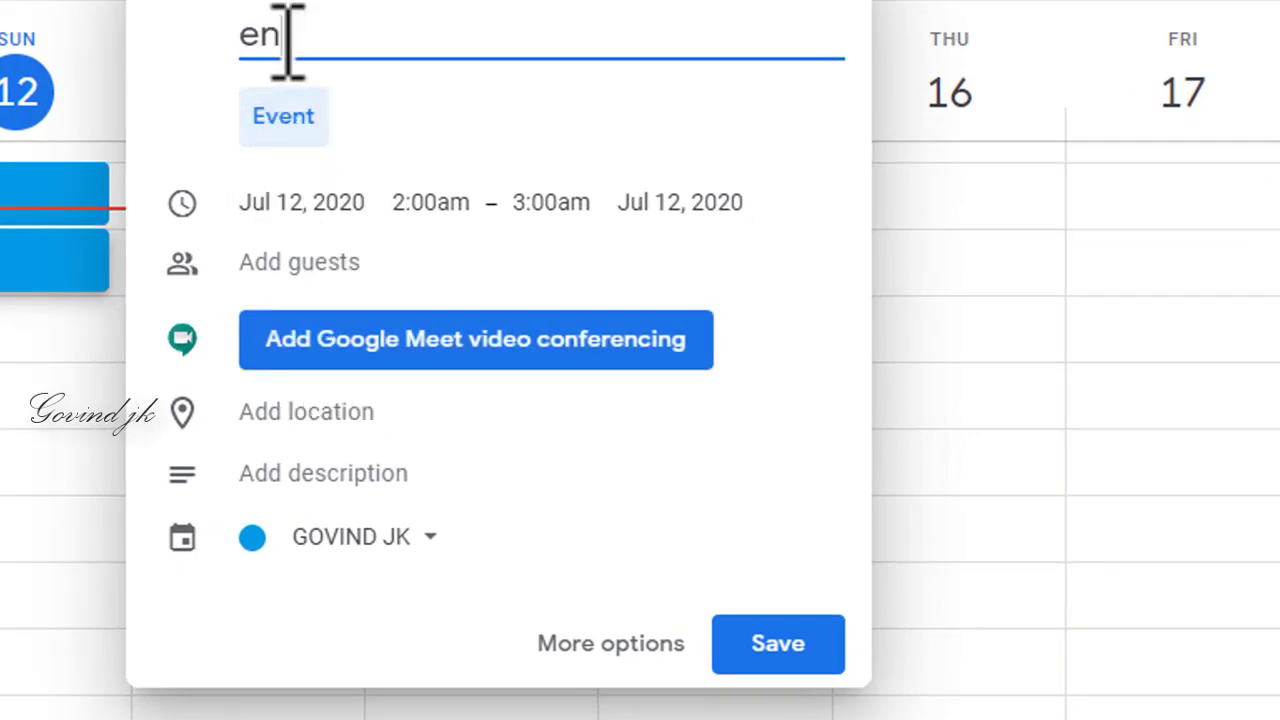
pyautogui.write('glish live for 10th')
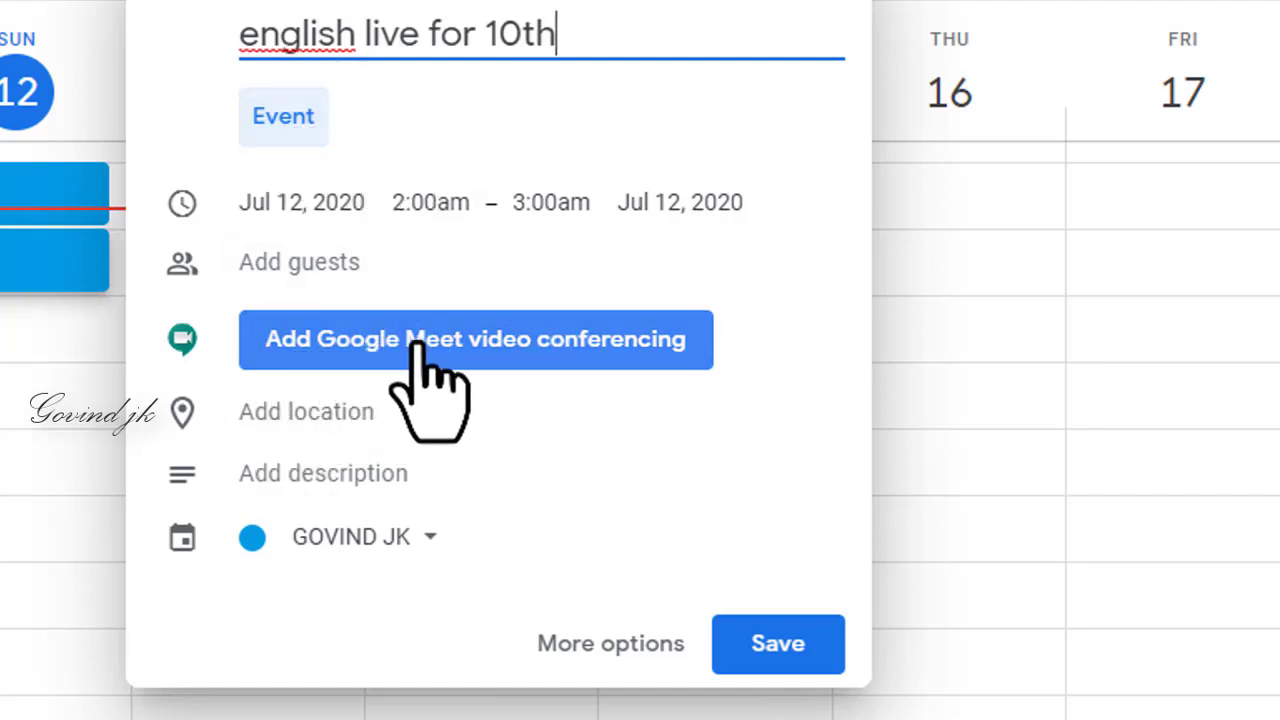
pyautogui.click(536, 352)
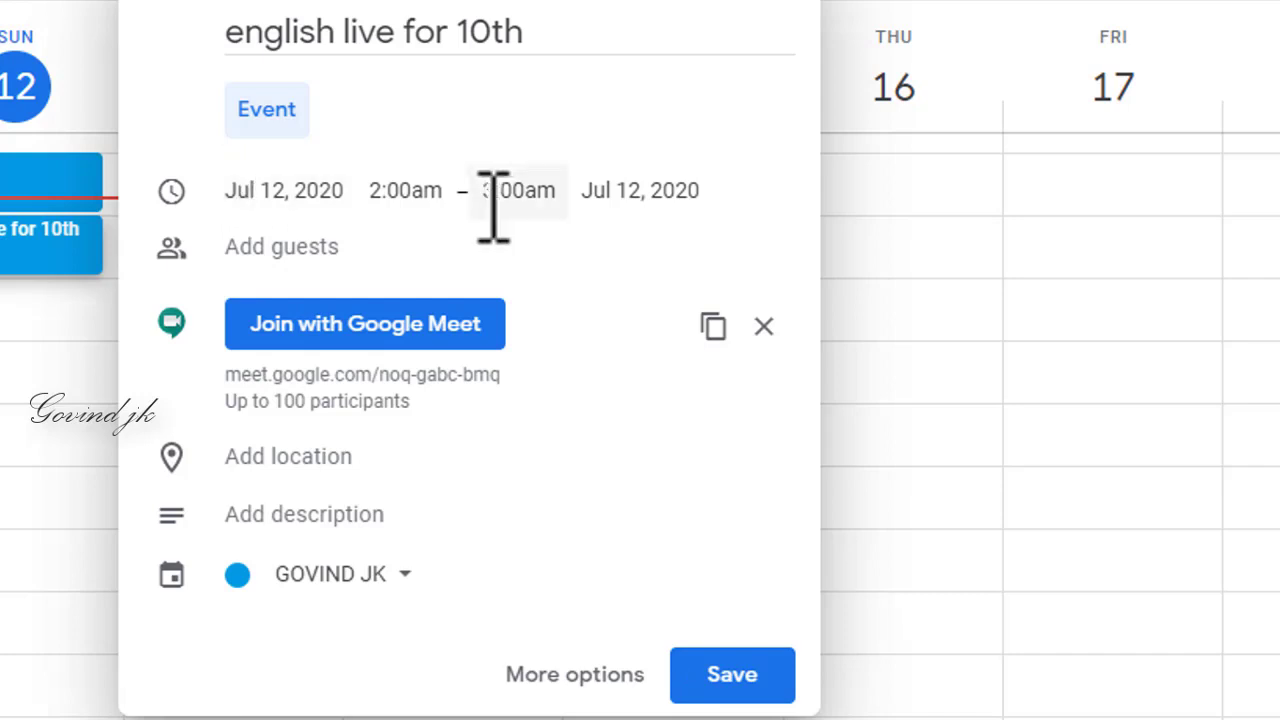
# Step: Schedule the event for Jul 13, 2020 from 10:00am to 11:00am and save it
pyautogui.click(303, 190)
pyautogui.click(330, 414)
pyautogui.click(626, 190)
pyautogui.click(663, 418)
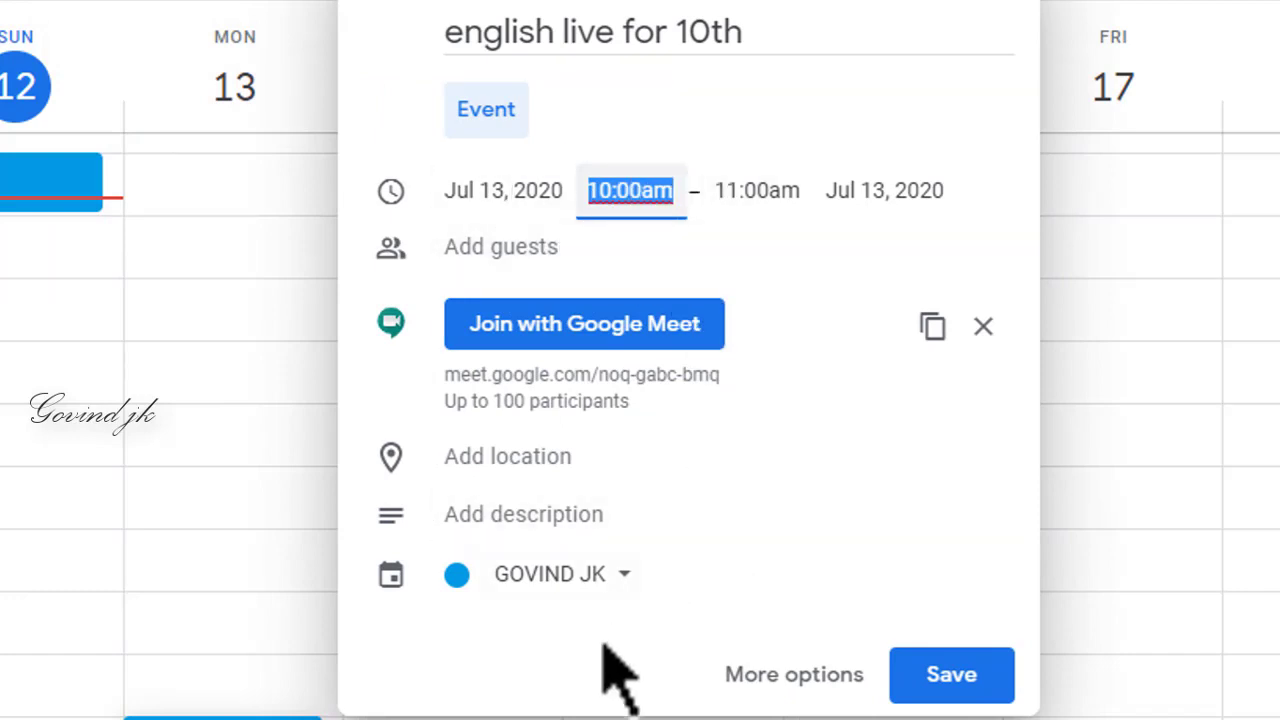
pyautogui.click(925, 672)
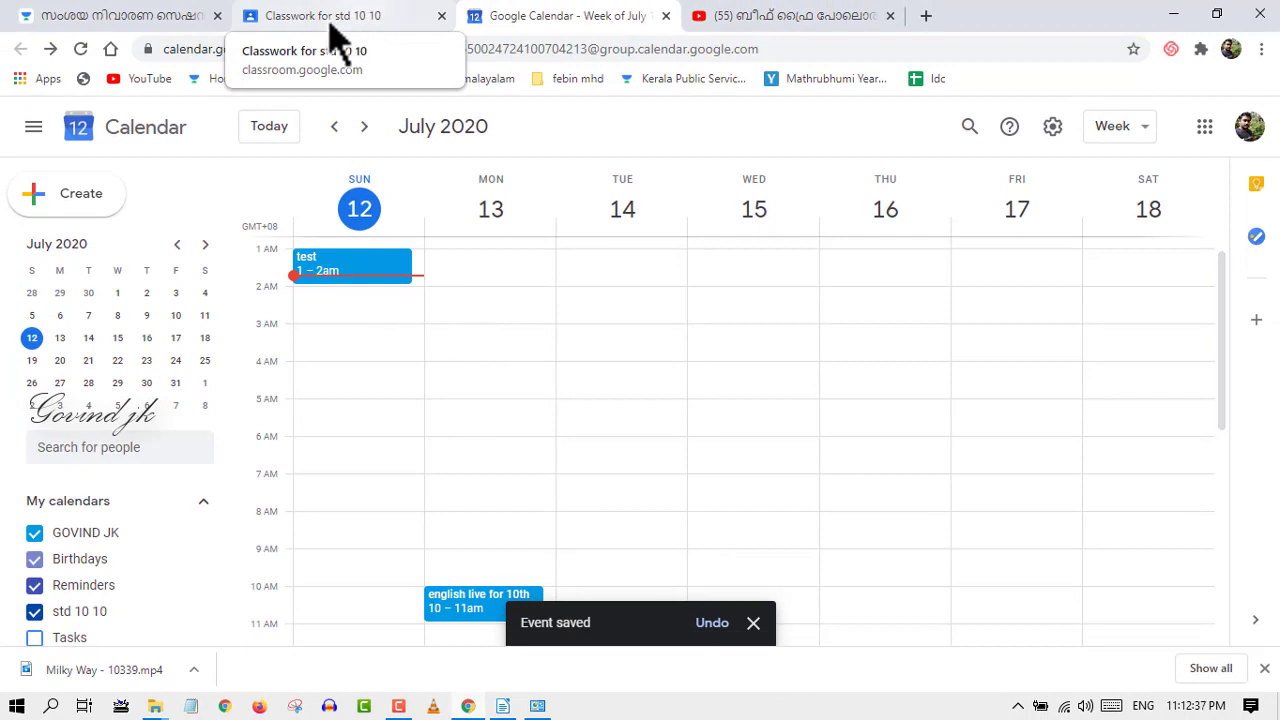
# Step: Switch back to Google Classroom and start a new announcement in the class stream with a link attachment
pyautogui.click(333, 40)
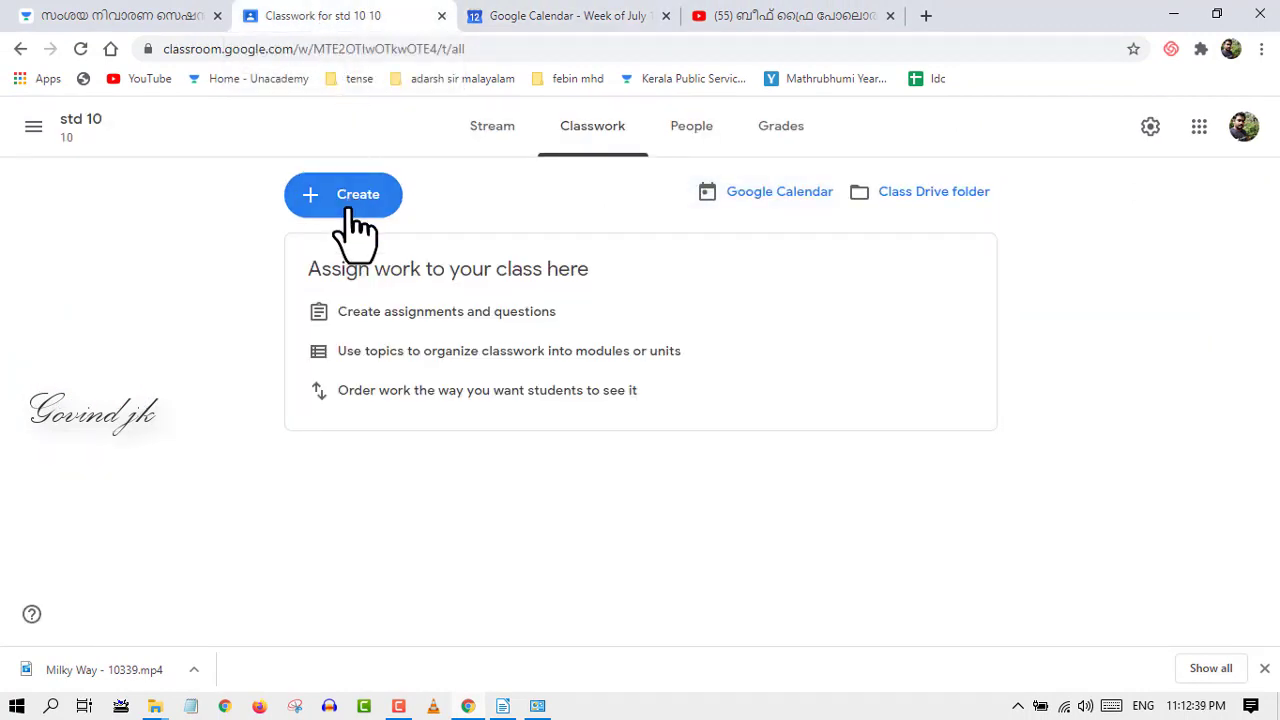
pyautogui.click(498, 140)
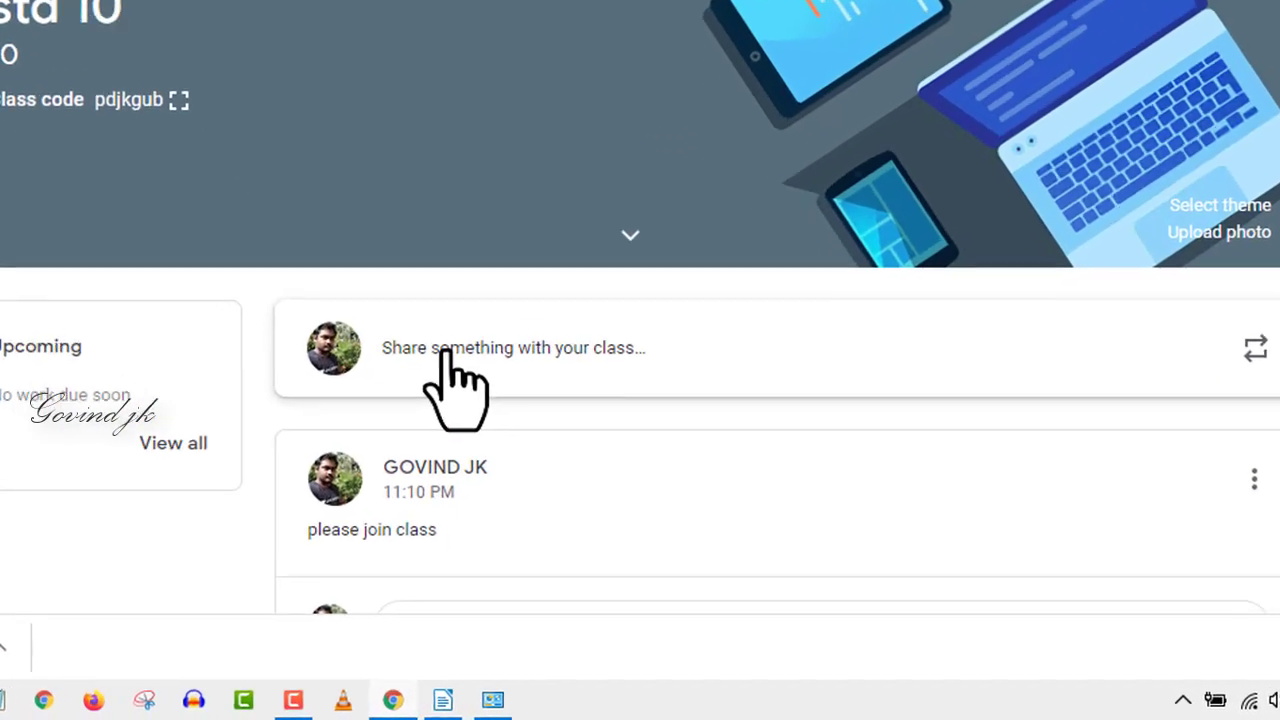
pyautogui.click(515, 463)
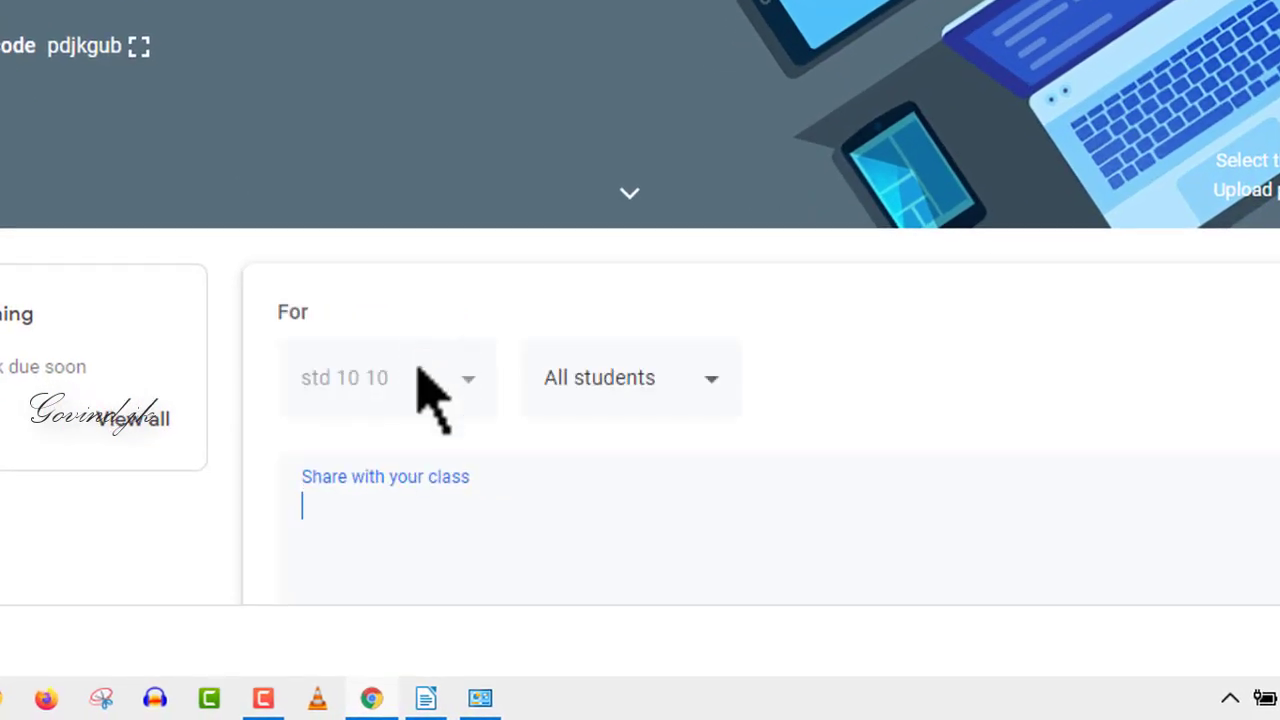
pyautogui.scroll(-4, 418, 365)
pyautogui.scroll(3, 371, 300)
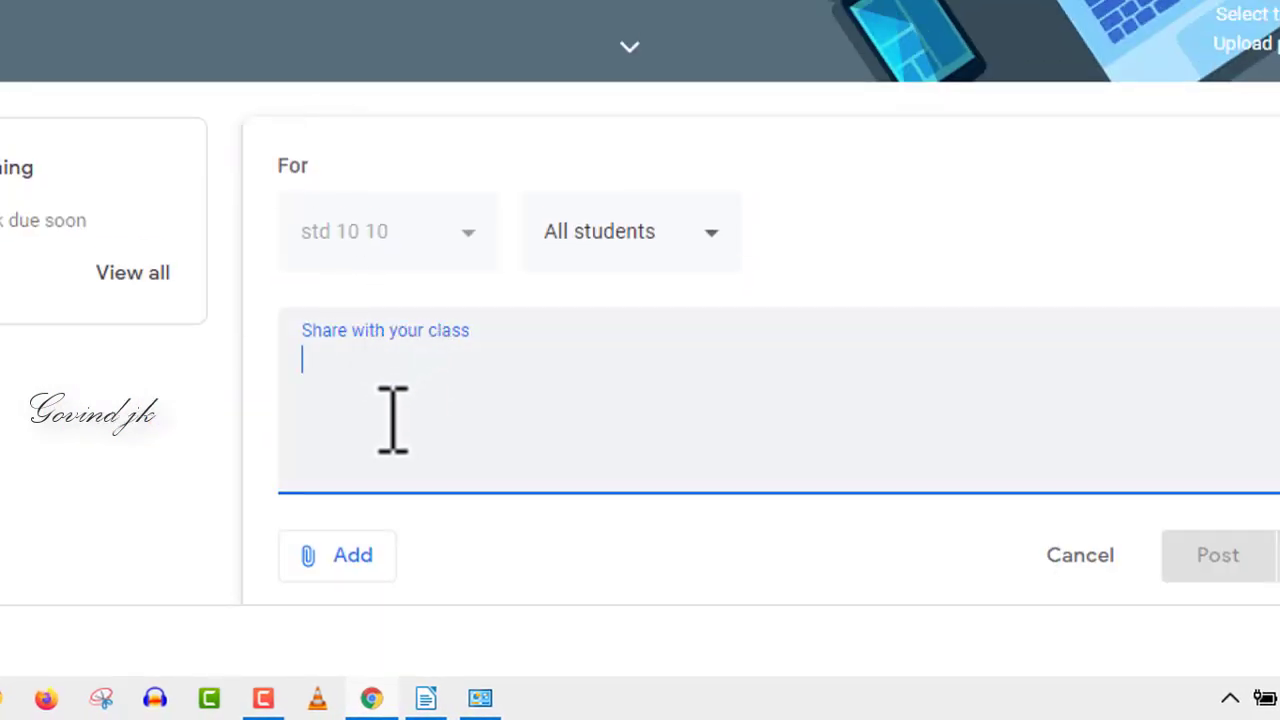
pyautogui.scroll(-2, 393, 420)
pyautogui.click(338, 410)
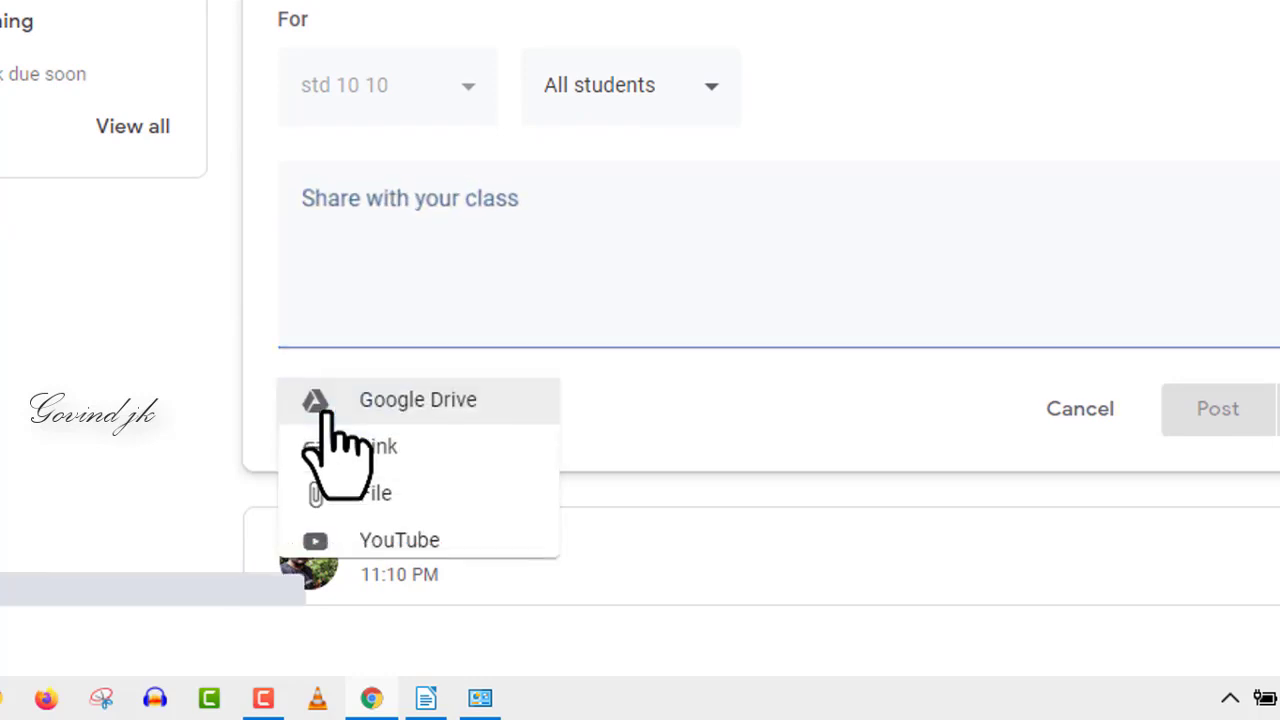
pyautogui.click(385, 450)
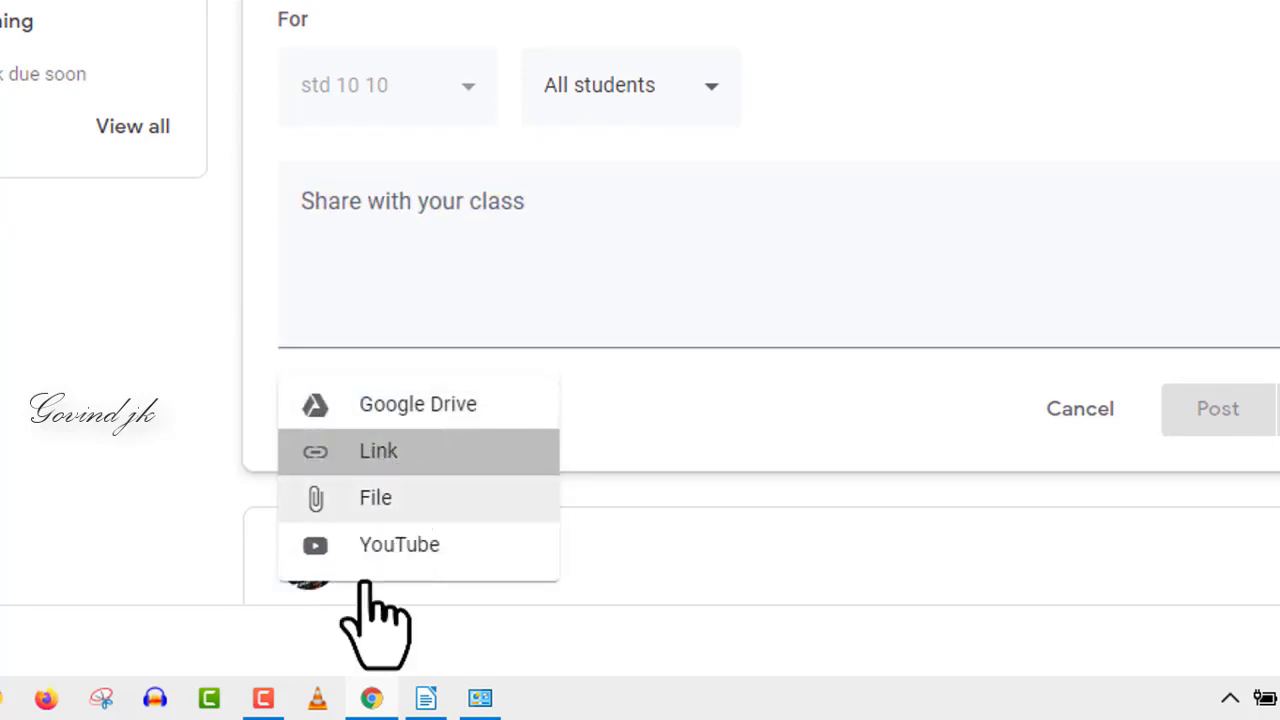